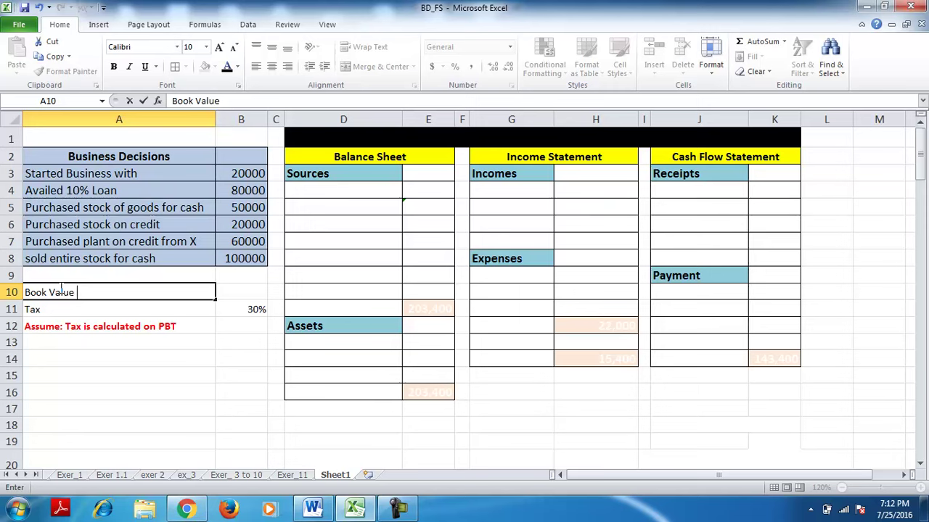
# Enter the label "Book Value Per Share" in cell A10
pyautogui.press('Return')
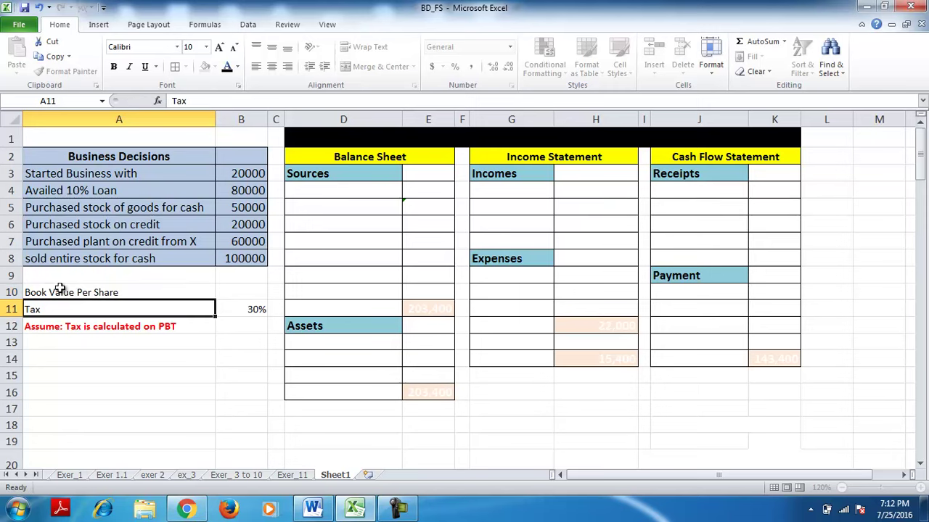
# Reveal the Capital label and amount in J4:K4 under cash flow Receipts by applying the black font colour
pyautogui.click(123, 174)
pyautogui.click(228, 172)
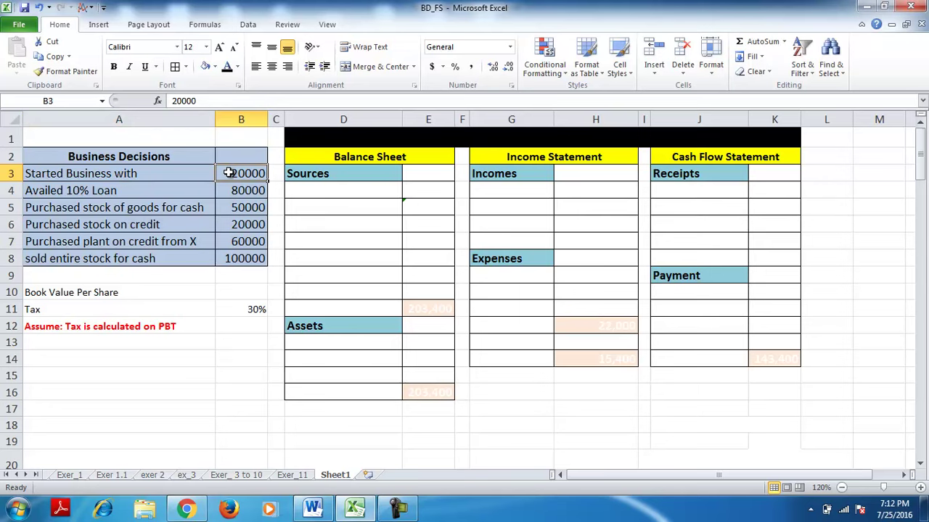
pyautogui.click(694, 189)
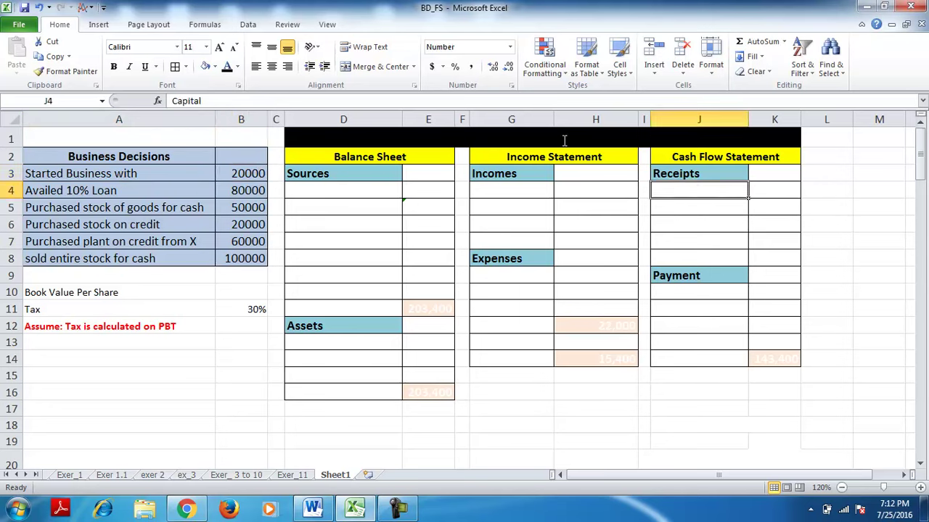
pyautogui.click(226, 66)
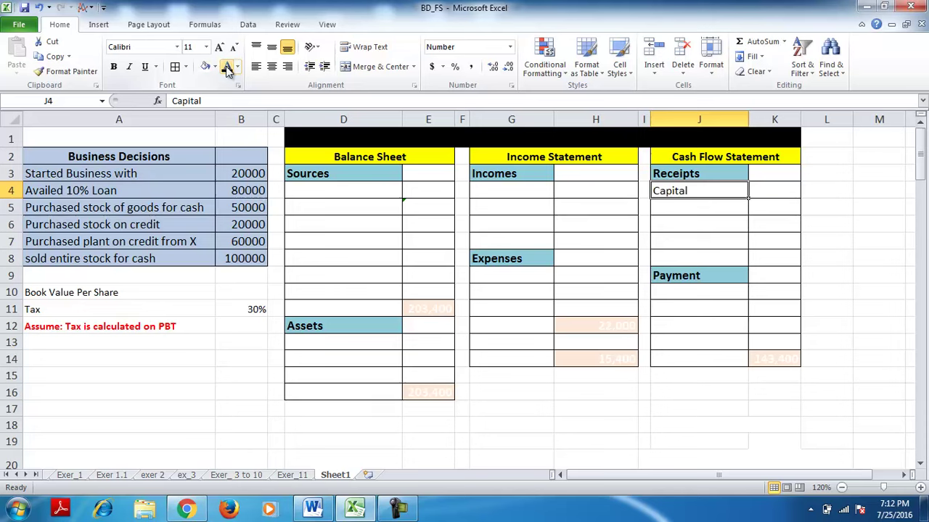
pyautogui.click(767, 194)
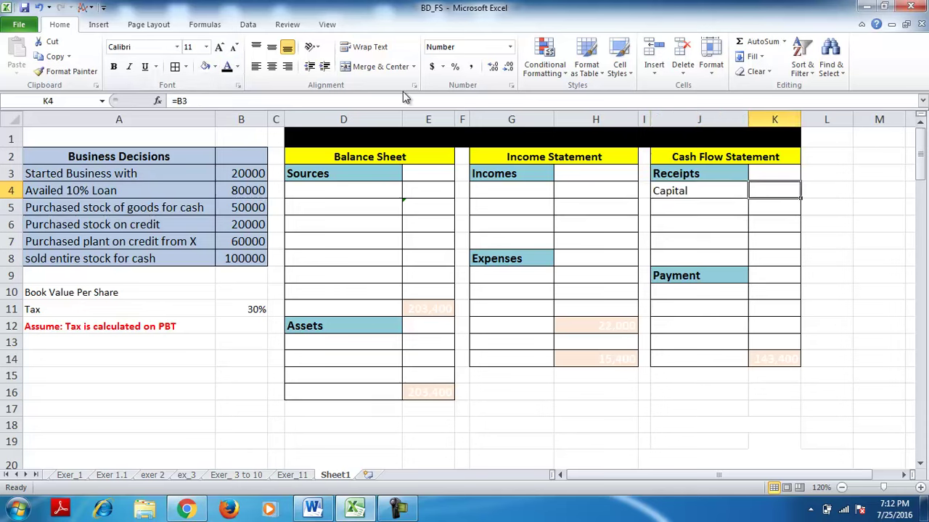
pyautogui.click(226, 66)
# Reveal the Capital row D4:E4 under balance sheet Sources by applying the black font colour
pyautogui.moveTo(338, 188); pyautogui.dragTo(416, 185)
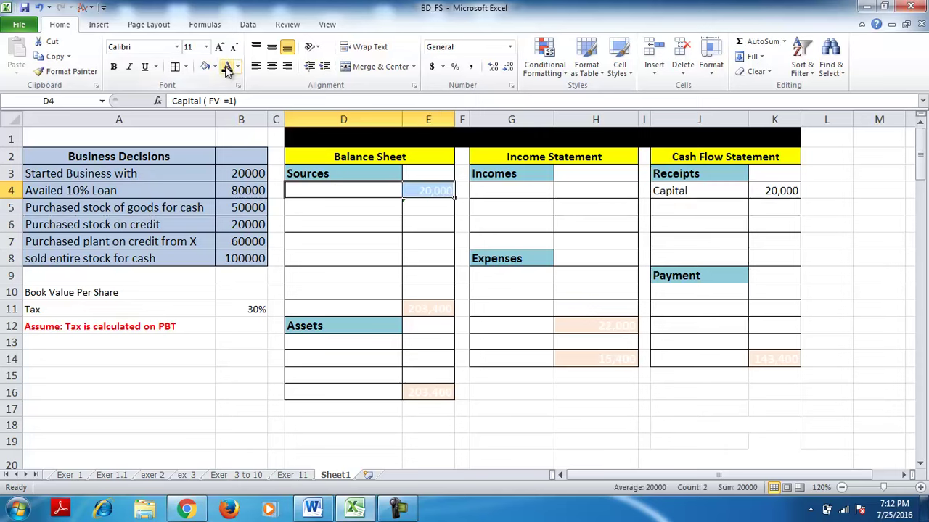
pyautogui.click(226, 66)
pyautogui.click(353, 247)
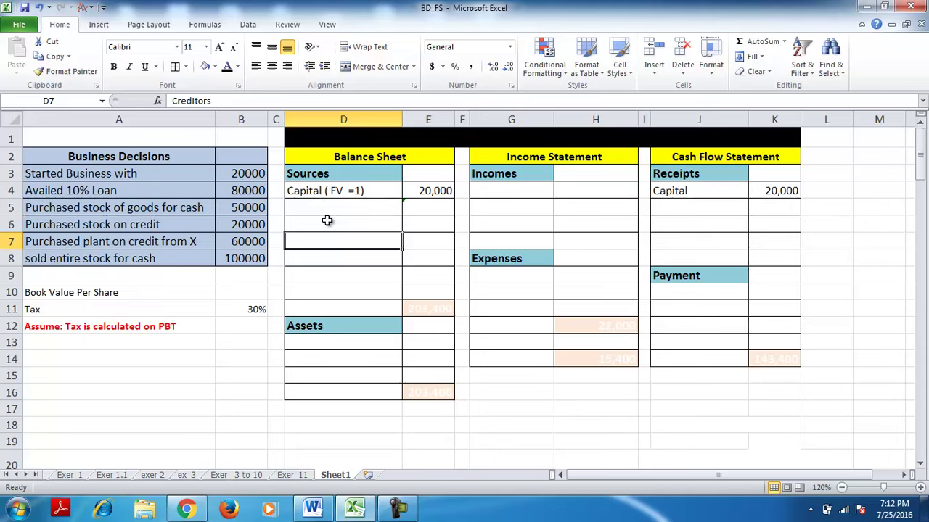
# Apply the black font colour to the 10% Loan label and amount in J6:K6 under cash flow Receipts
pyautogui.click(238, 192)
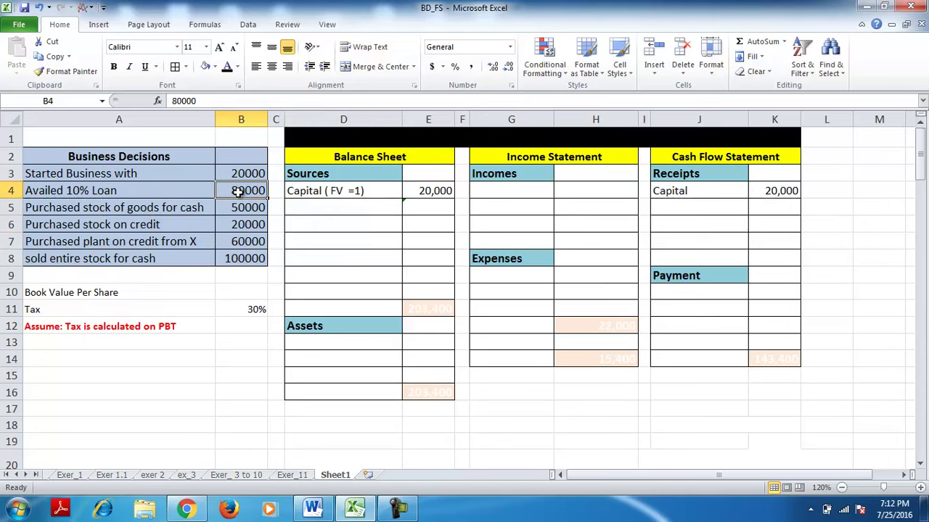
pyautogui.click(694, 209)
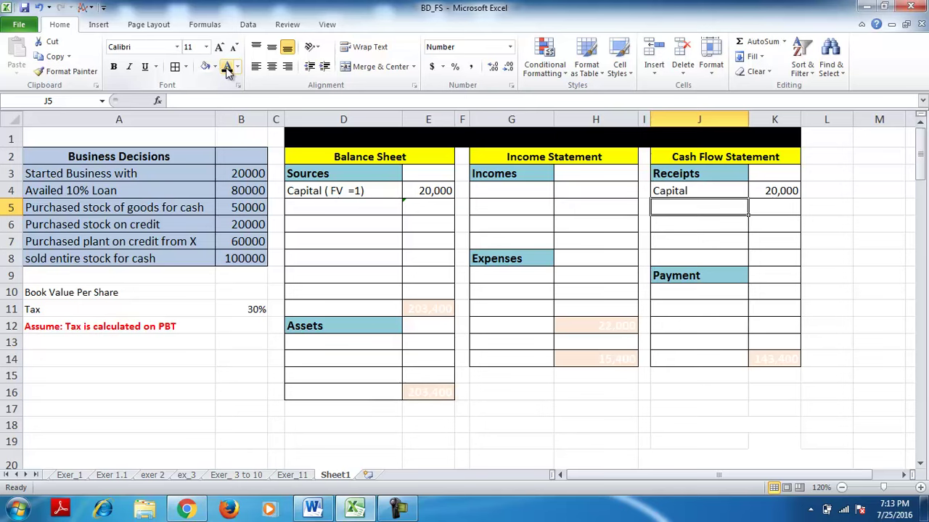
pyautogui.click(682, 226)
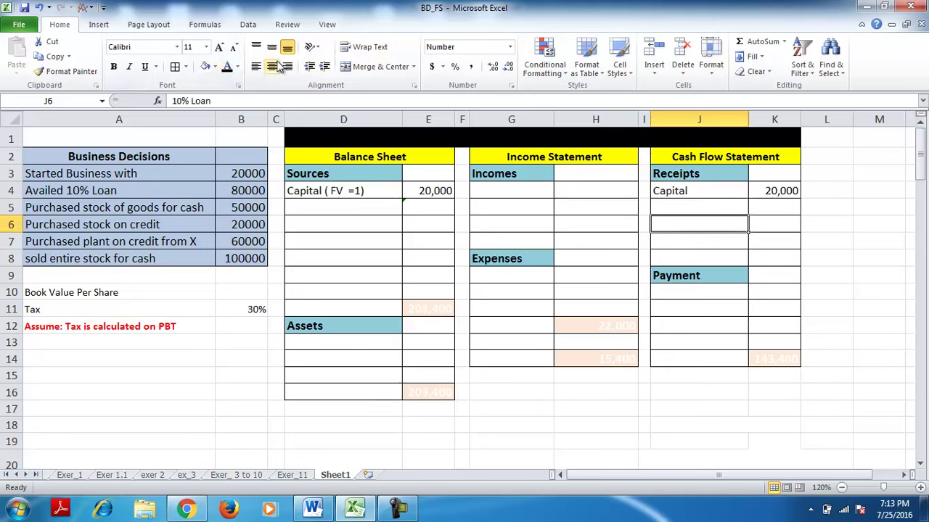
pyautogui.click(227, 66)
pyautogui.click(776, 224)
pyautogui.click(227, 66)
# Apply the black font colour to the 10% Loan label and amount in D6:E6 under balance sheet Sources
pyautogui.click(319, 225)
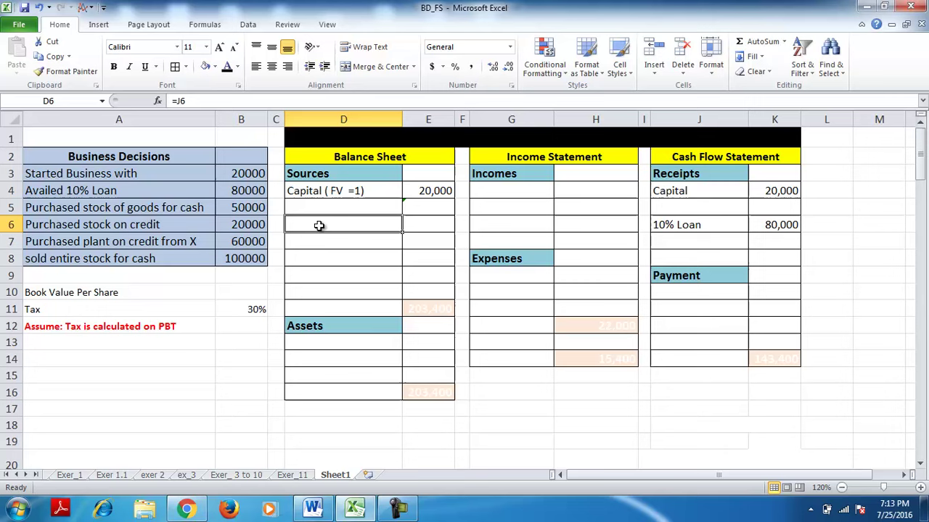
pyautogui.click(227, 66)
pyautogui.click(418, 222)
pyautogui.click(227, 66)
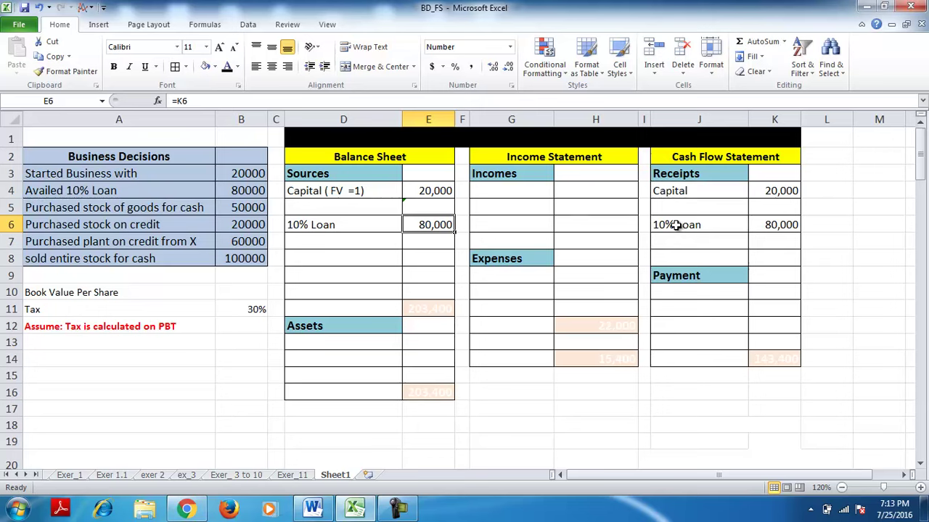
# Reveal the Stock row J10:K10 under cash flow Payment by applying the black font colour
pyautogui.click(148, 210)
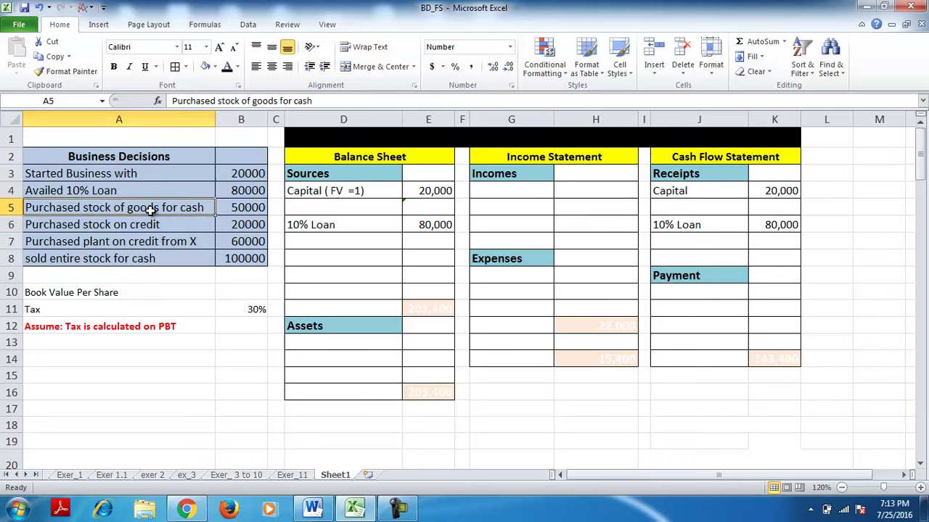
pyautogui.click(244, 210)
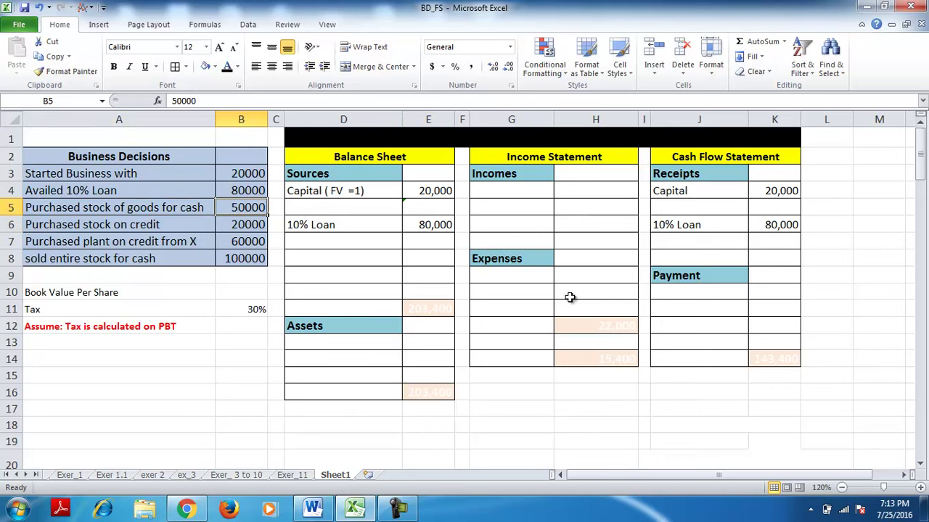
pyautogui.moveTo(663, 294); pyautogui.dragTo(755, 293)
pyautogui.click(231, 67)
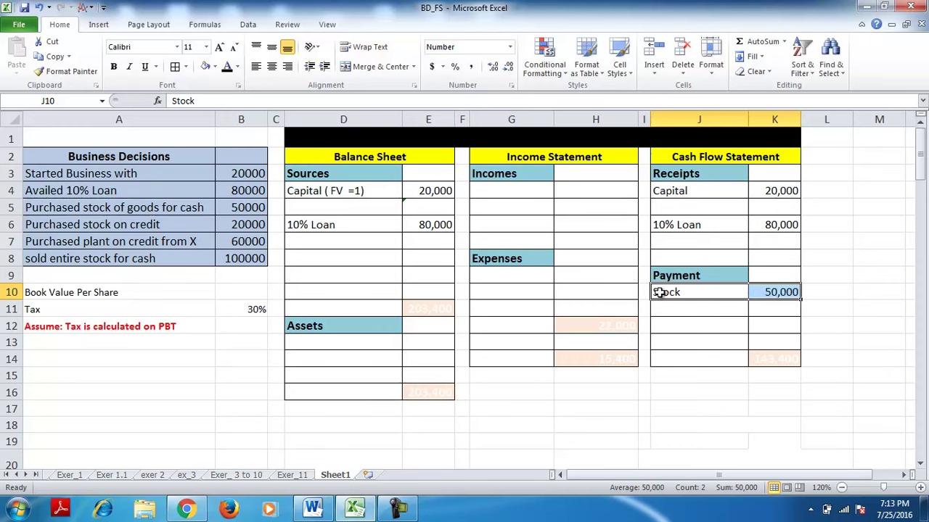
# Make the Stock row D13:E13 under Assets black and set its amount in E13 to =K10
pyautogui.moveTo(311, 342); pyautogui.dragTo(410, 341)
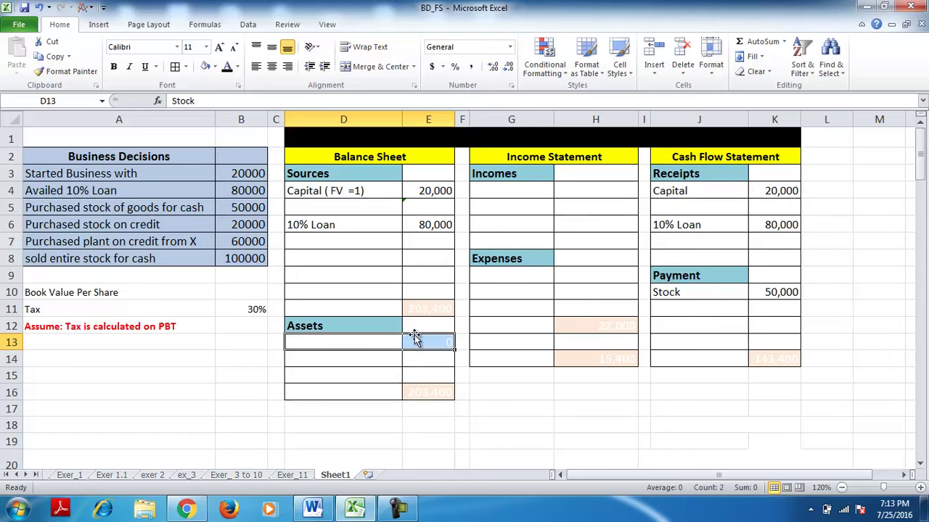
pyautogui.click(228, 73)
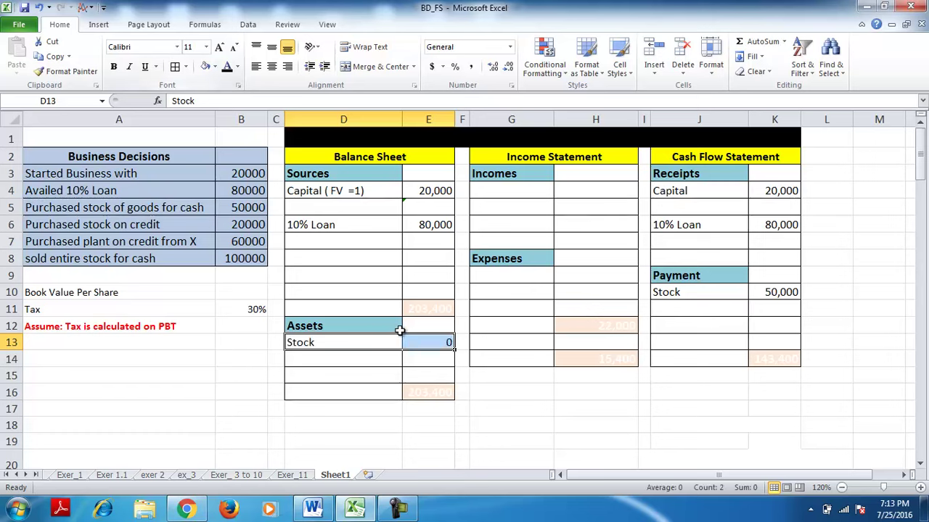
pyautogui.click(430, 342)
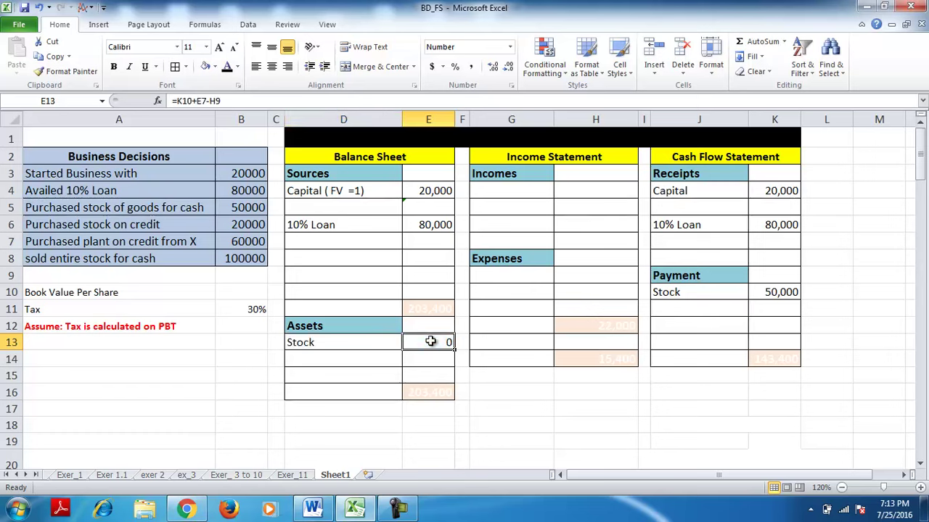
pyautogui.write('=')
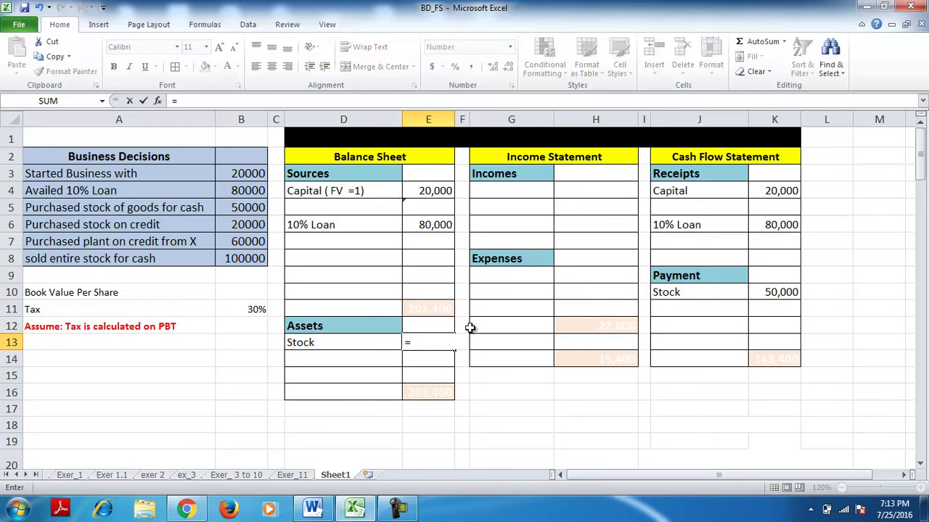
pyautogui.click(768, 293)
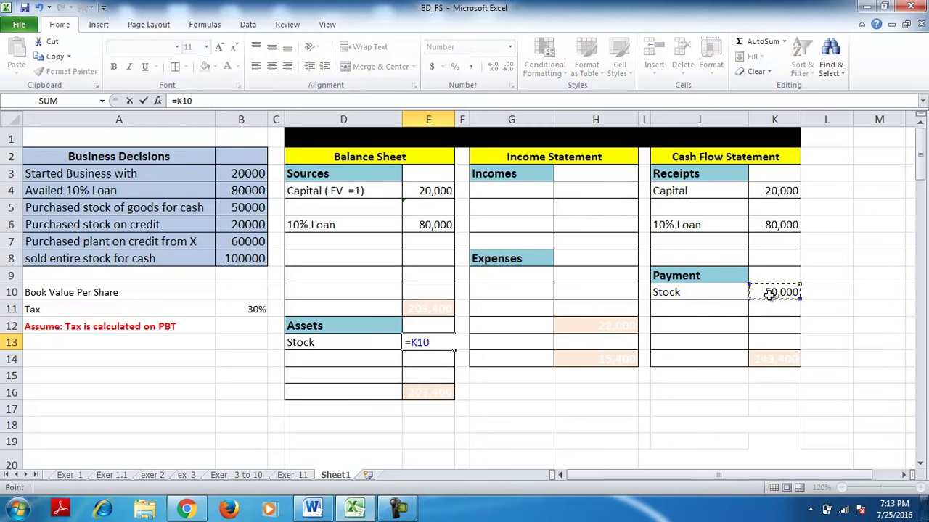
pyautogui.press('Return')
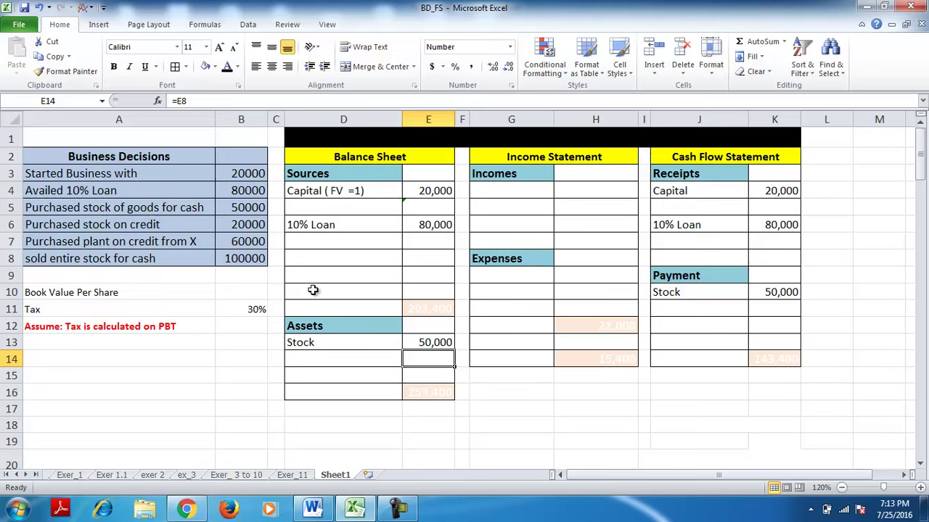
pyautogui.click(300, 344)
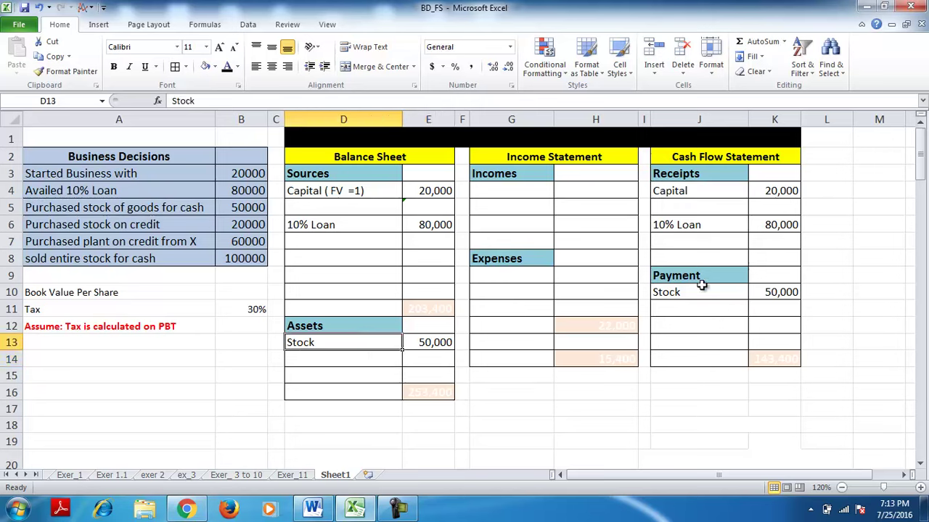
pyautogui.click(770, 293)
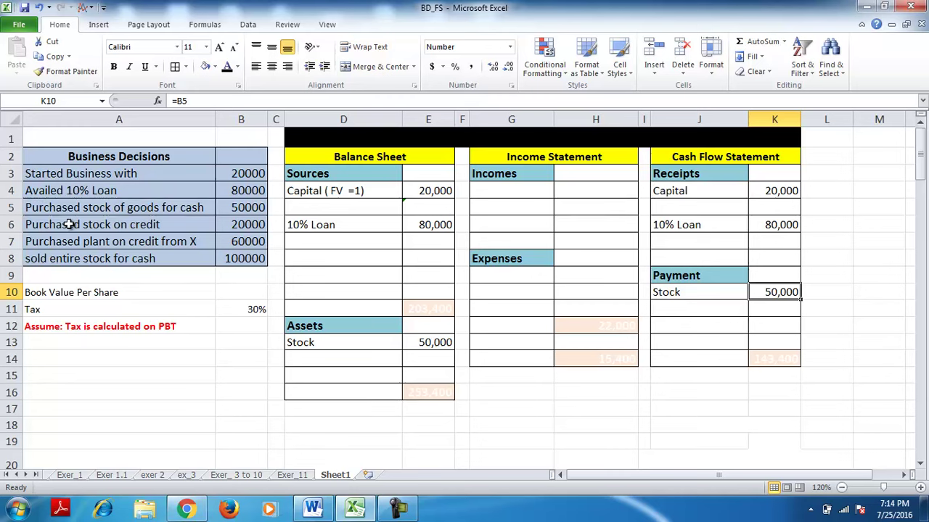
# Reveal the Creditors row D7:E7 under balance sheet Sources by applying the black font colour
pyautogui.click(339, 244)
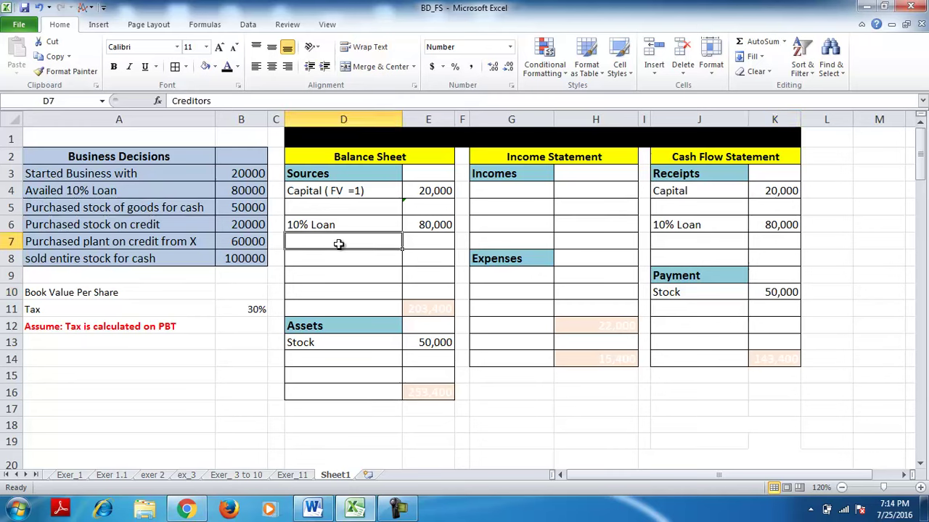
pyautogui.moveTo(399, 240); pyautogui.dragTo(414, 240)
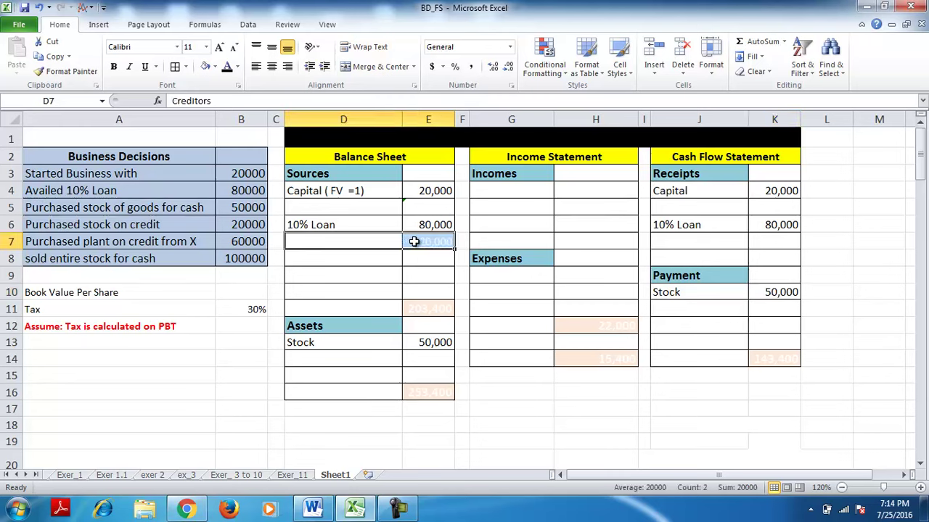
pyautogui.click(233, 66)
# Add the Creditors amount to the Stock asset formula in E13, making it =K10+E7
pyautogui.click(426, 341)
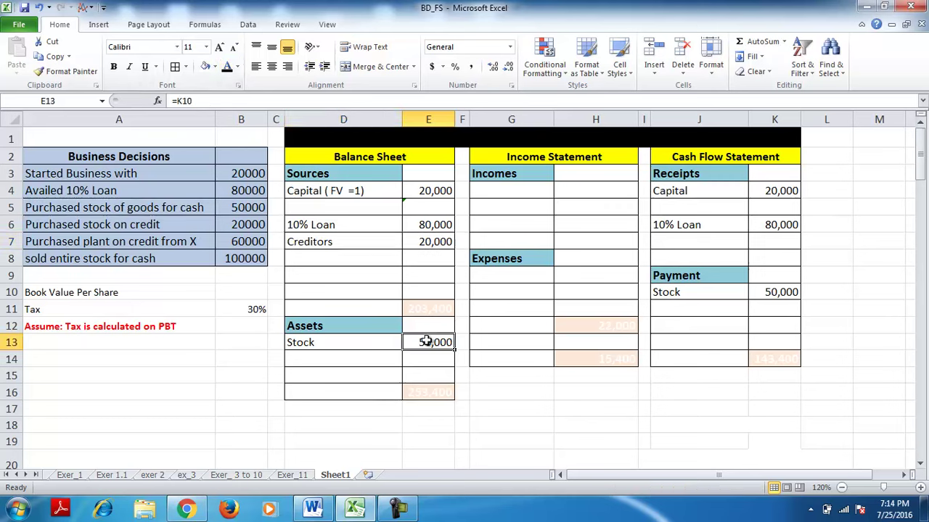
pyautogui.click(199, 102)
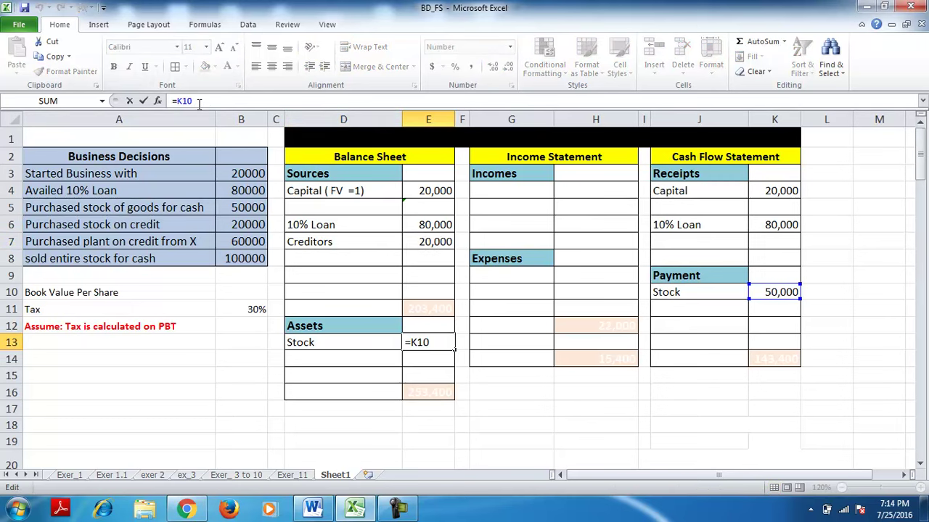
pyautogui.click(414, 243)
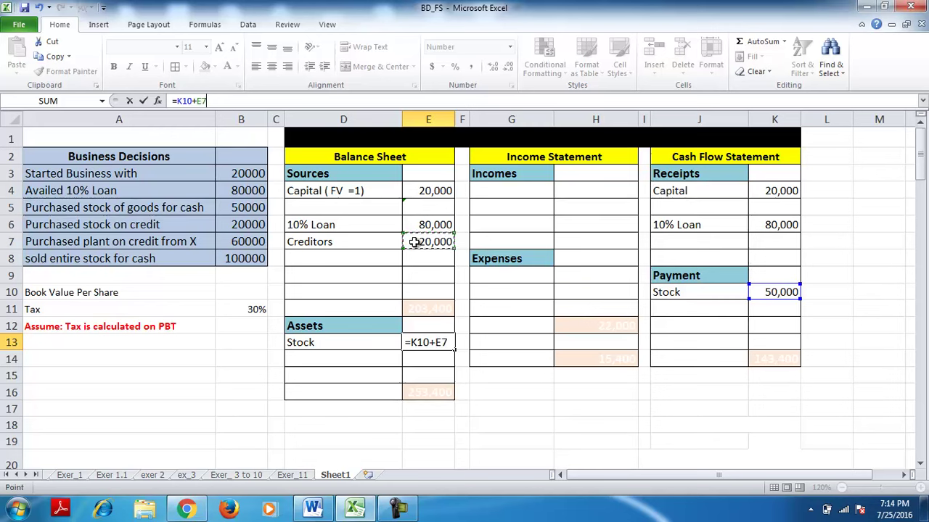
pyautogui.press('Return')
# Trace the precedents of the Stock asset amount in E13, and remove the arrows after viewing them
pyautogui.click(412, 342)
pyautogui.click(204, 24)
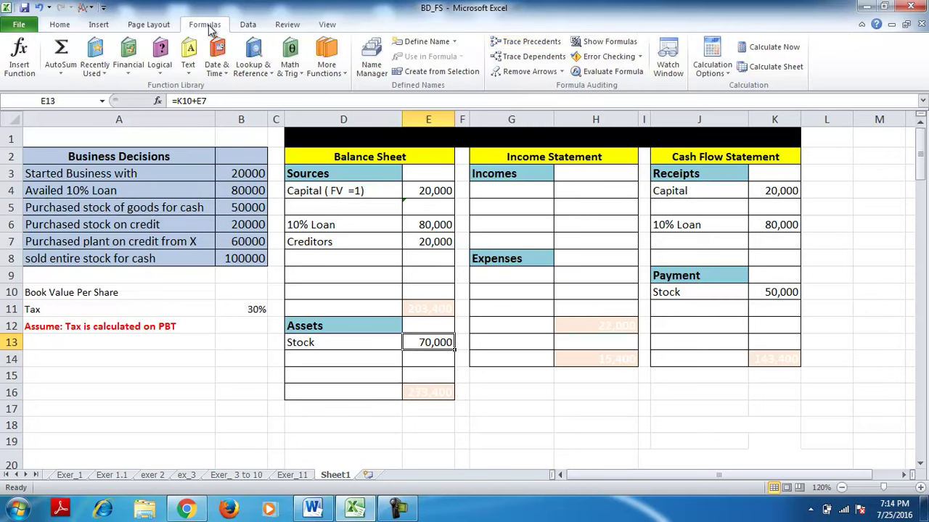
pyautogui.click(531, 42)
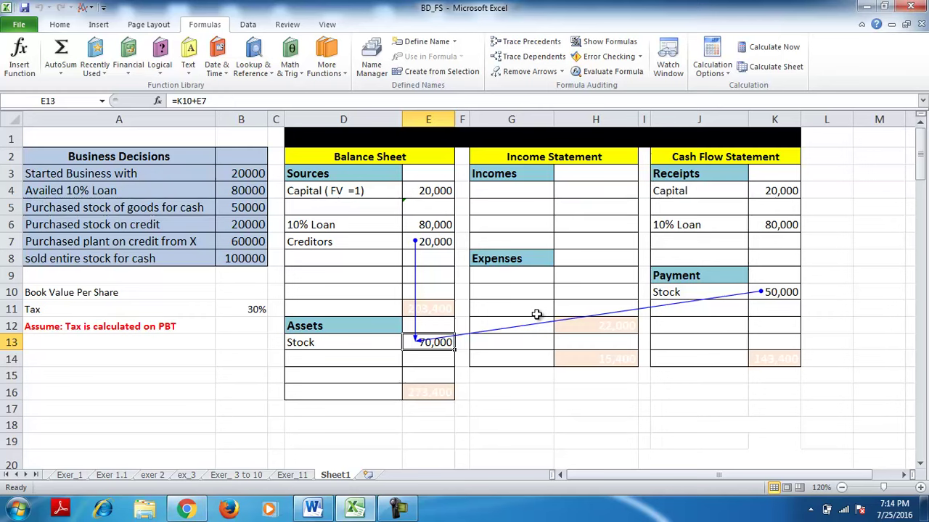
pyautogui.click(516, 74)
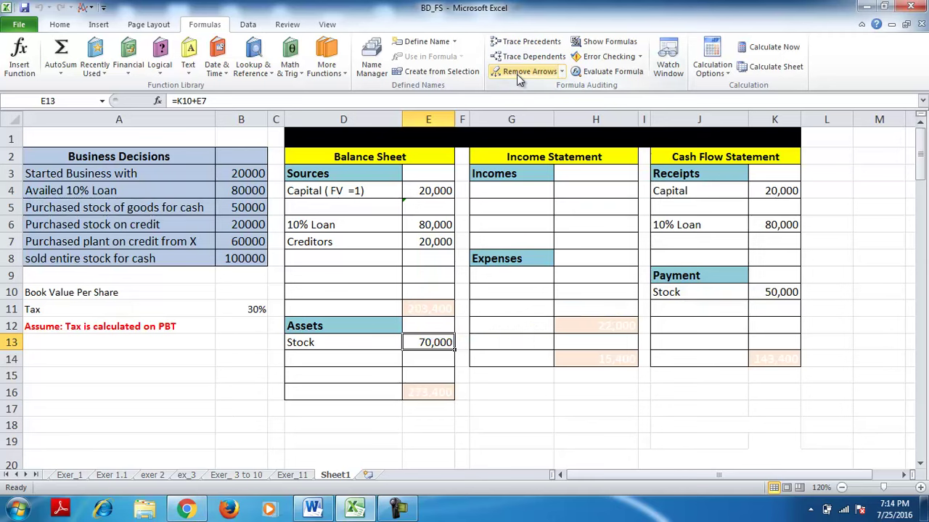
# Apply the black font colour to the Plant label and amount in D14:E14 under Assets
pyautogui.click(78, 244)
pyautogui.click(315, 362)
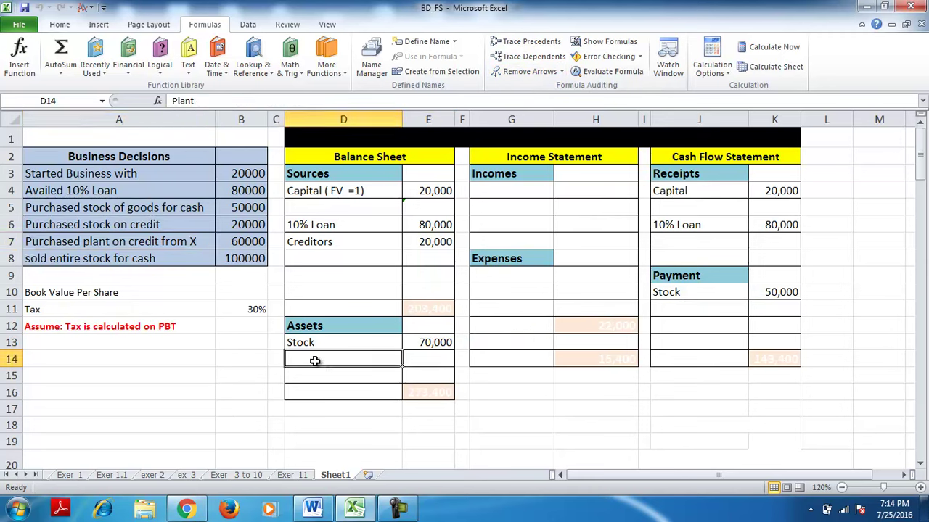
pyautogui.click(59, 24)
pyautogui.click(227, 67)
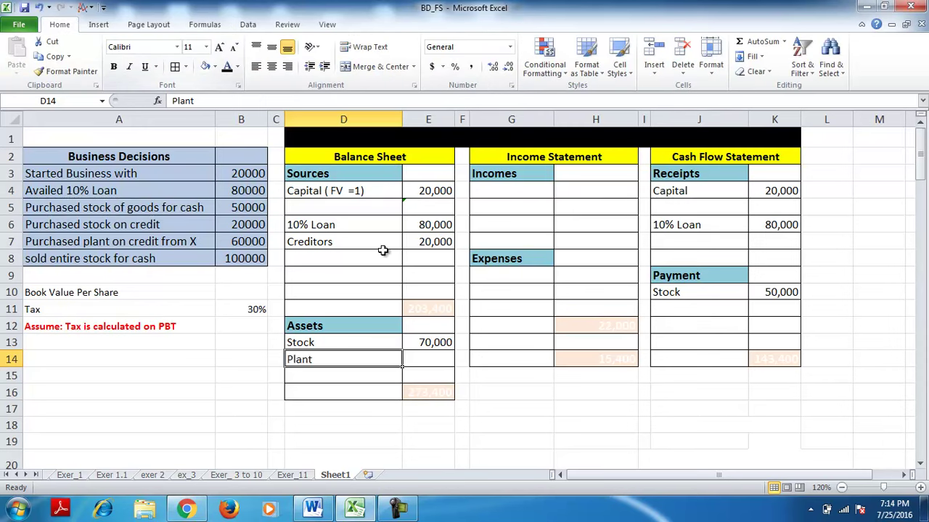
pyautogui.click(428, 362)
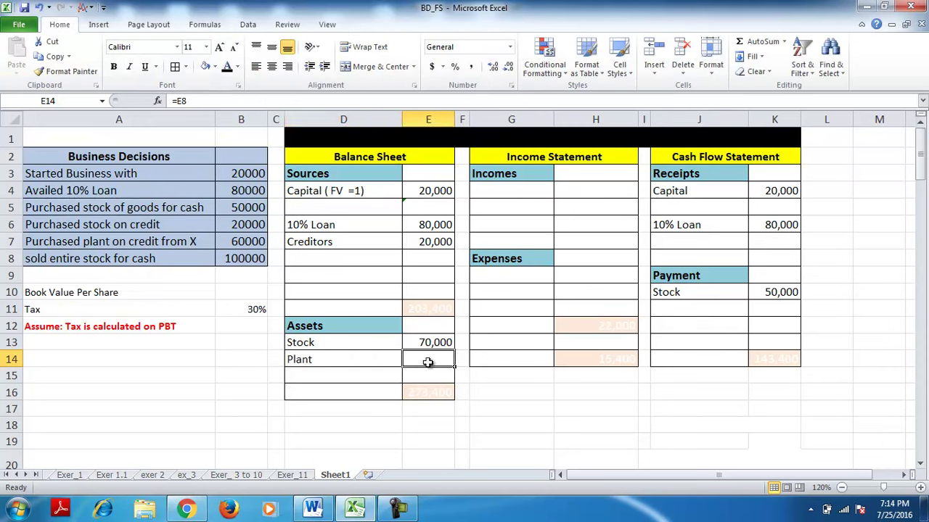
pyautogui.click(227, 67)
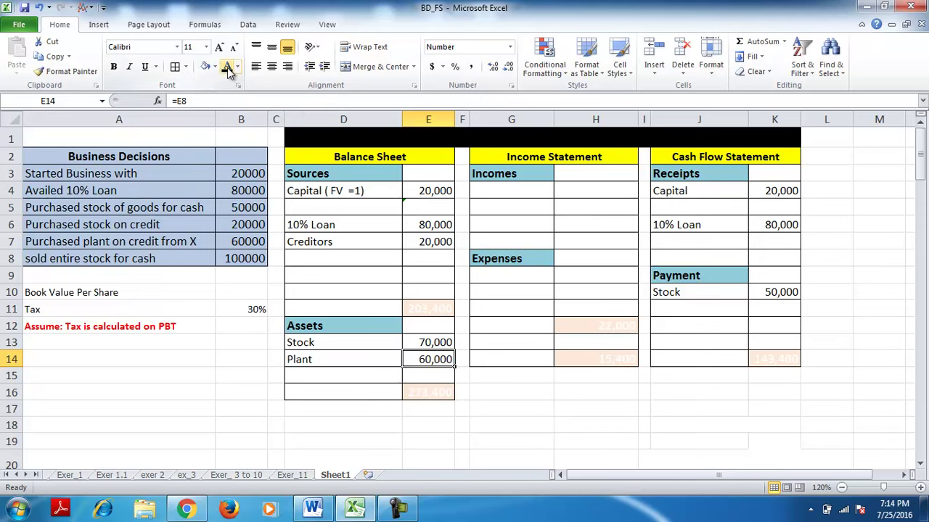
# Reveal the X creditor row D8:E8 under balance sheet Sources by applying the black font colour
pyautogui.moveTo(312, 259); pyautogui.dragTo(428, 261)
pyautogui.click(227, 67)
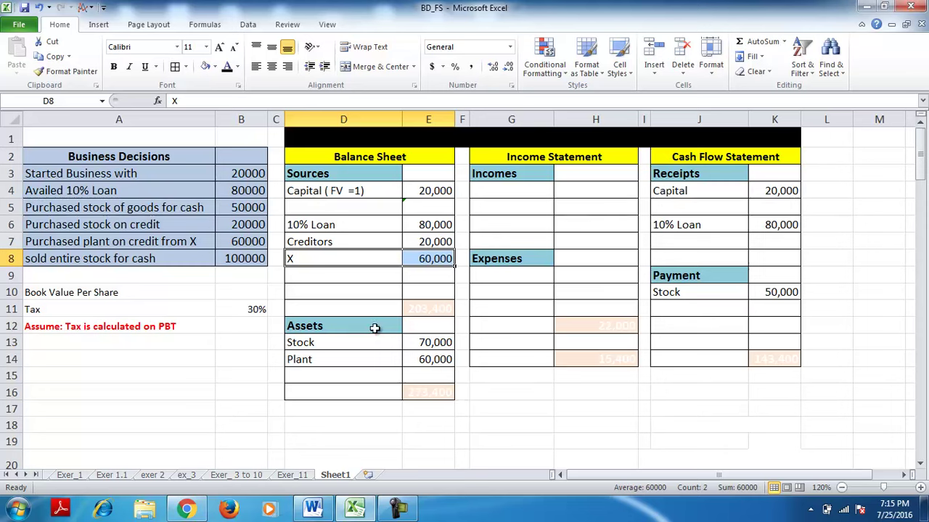
pyautogui.click(417, 339)
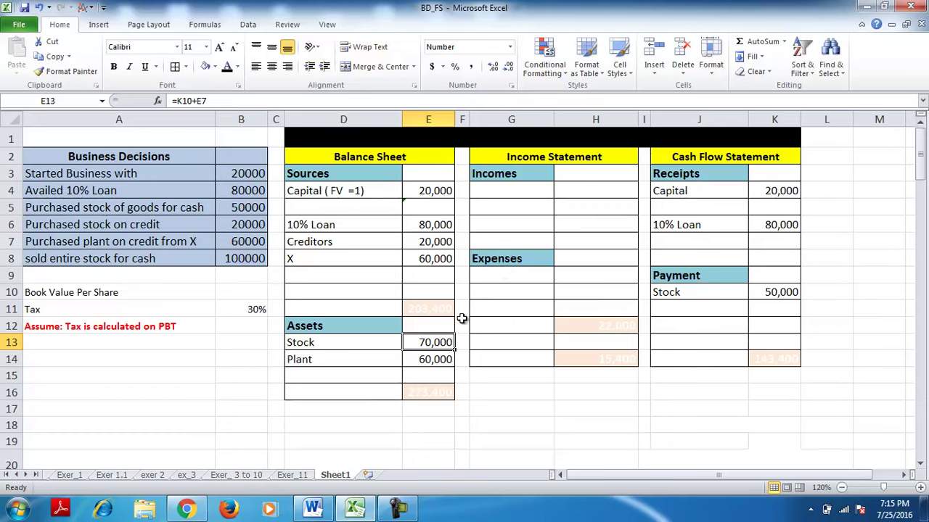
# Apply the black font colour to the Sales label and amount in G4:H4 under Incomes, and trace the amount's precedents
pyautogui.click(491, 194)
pyautogui.click(227, 66)
pyautogui.click(559, 188)
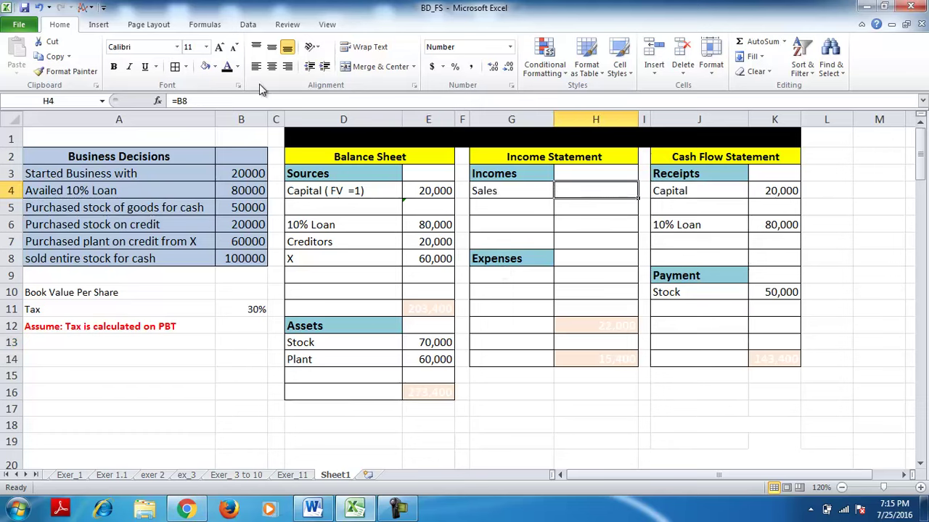
pyautogui.click(227, 66)
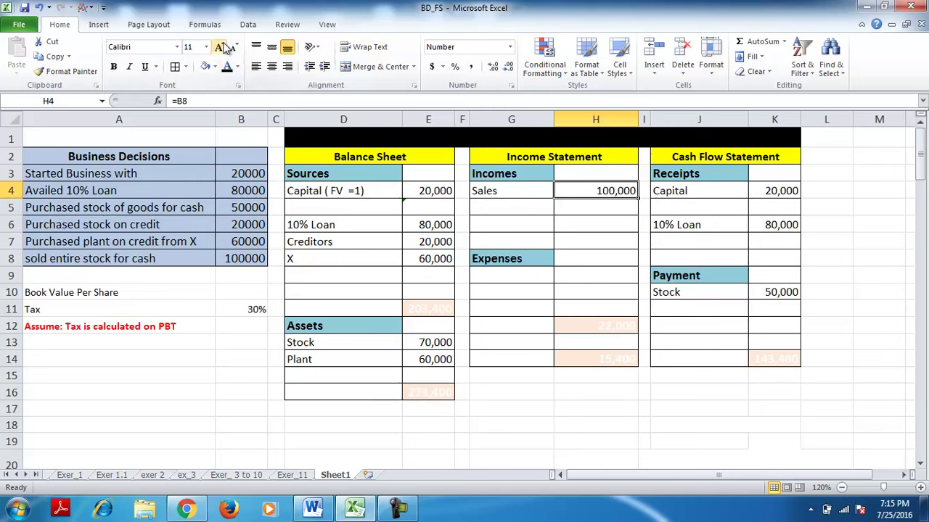
pyautogui.click(190, 26)
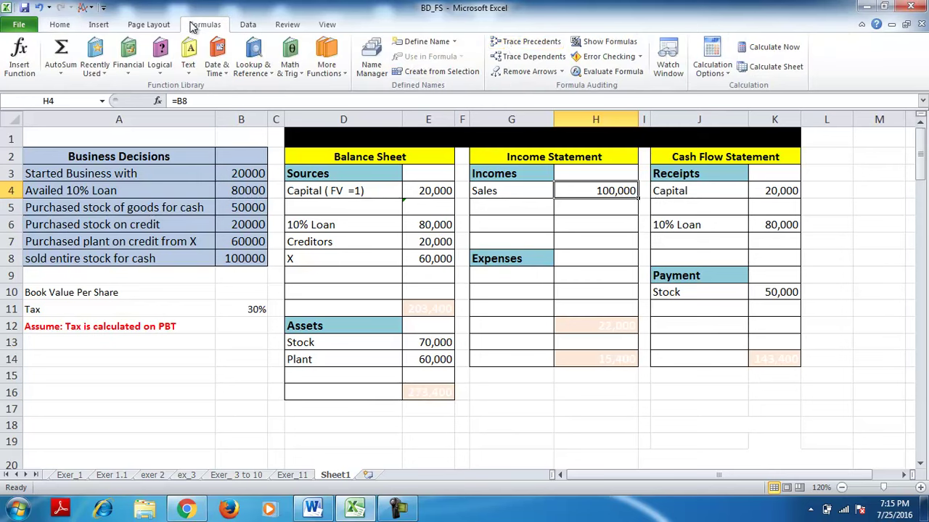
pyautogui.click(508, 44)
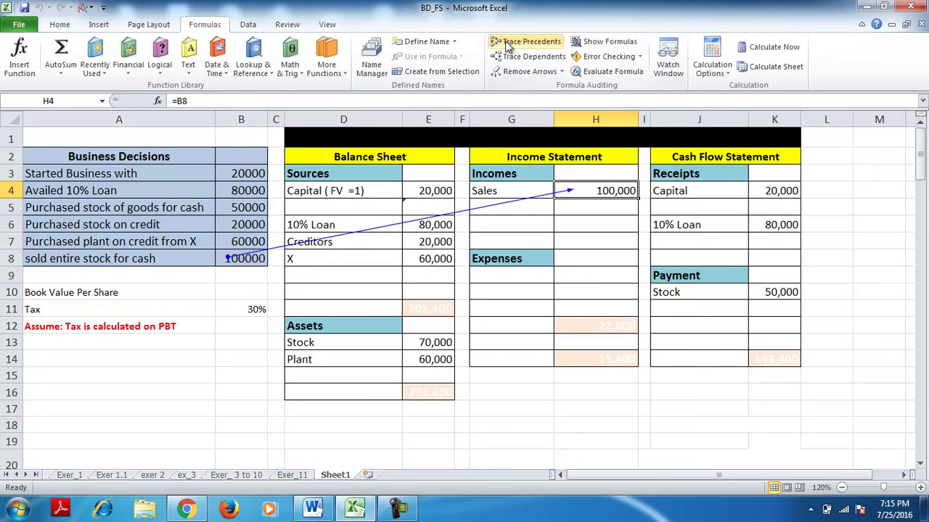
# Reveal the Sales receipt in J7:K7 of the cash flow statement with the black font colour, and remove the precedent arrows
pyautogui.click(700, 207)
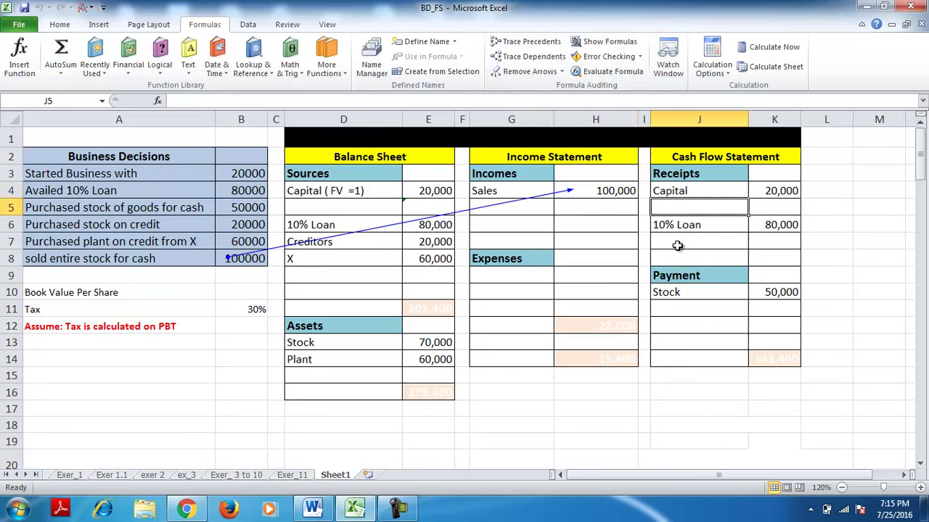
pyautogui.moveTo(677, 246); pyautogui.dragTo(770, 246)
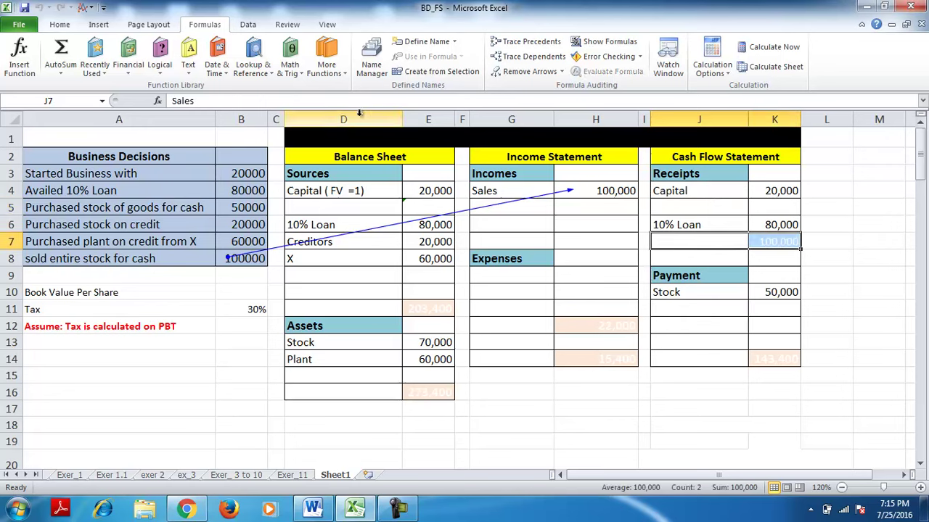
pyautogui.click(50, 26)
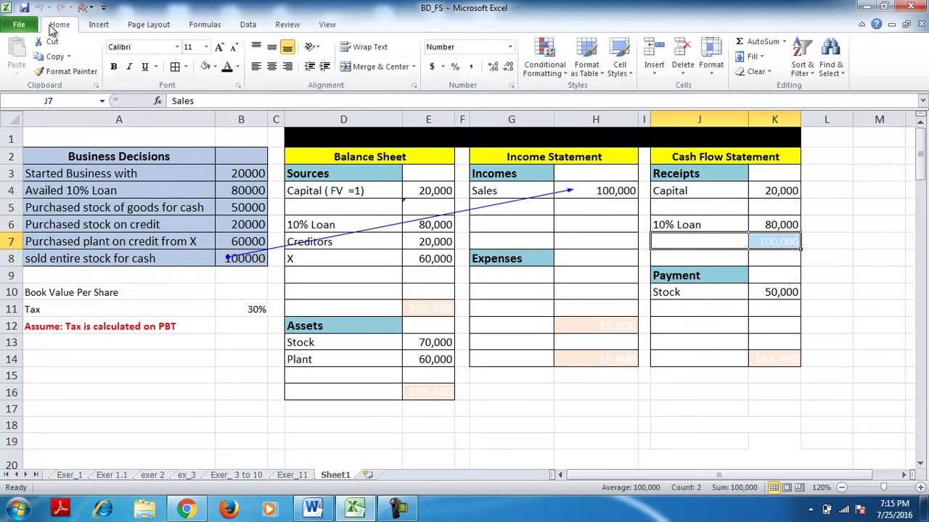
pyautogui.click(228, 70)
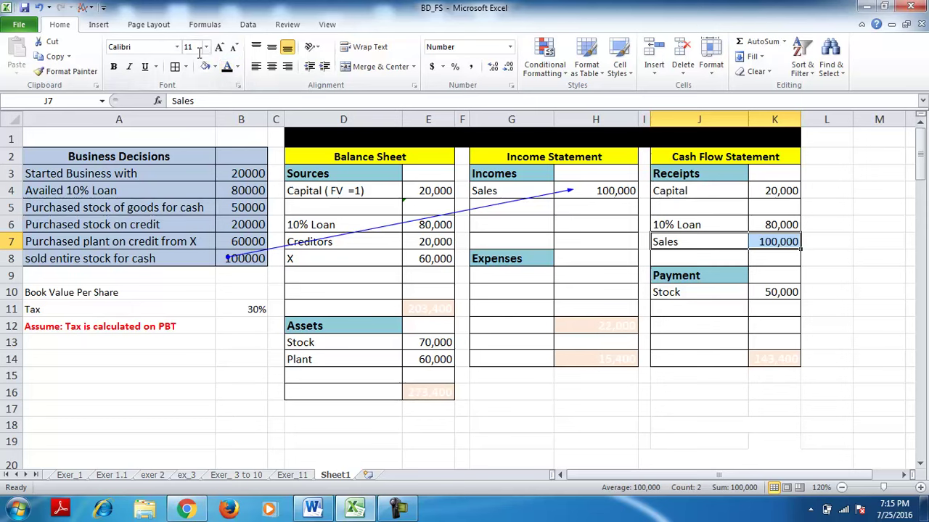
pyautogui.click(195, 29)
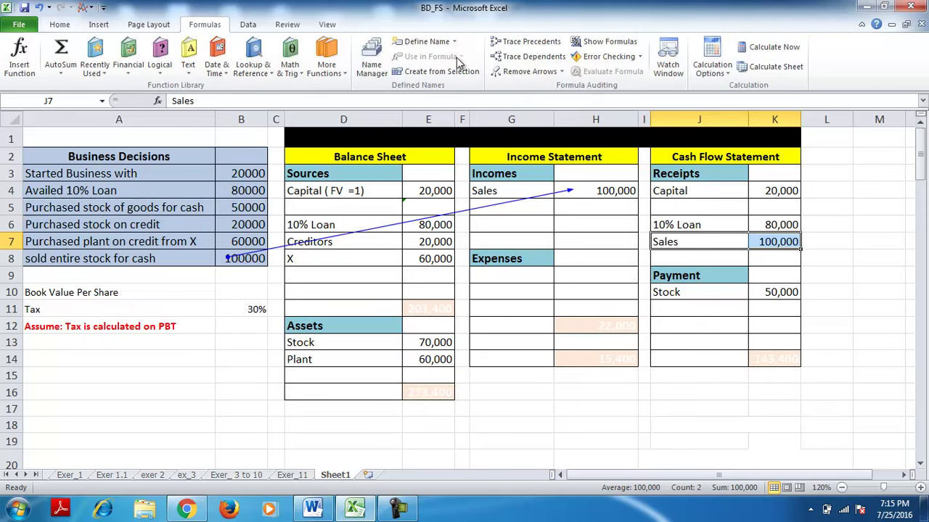
pyautogui.click(514, 71)
# Reveal the COGS row G9:H9 under Expenses by applying the black font colour
pyautogui.moveTo(483, 190); pyautogui.dragTo(567, 192)
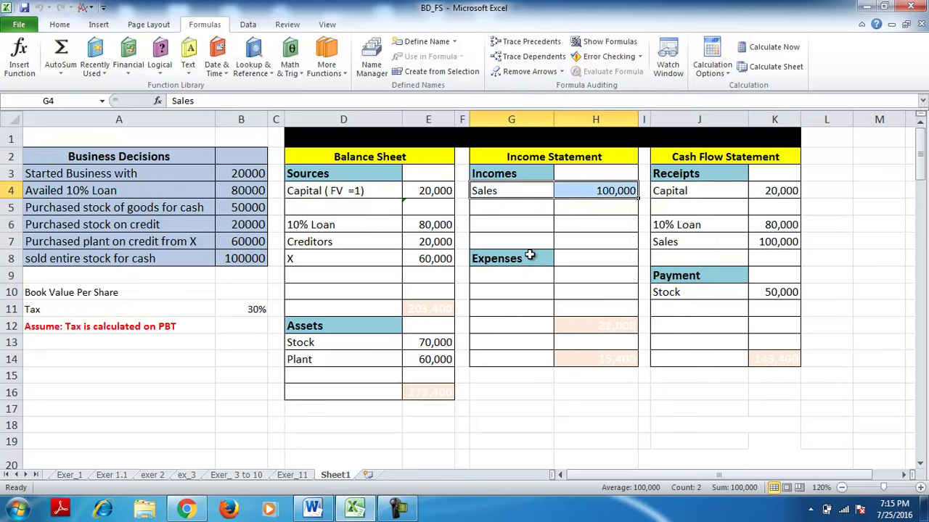
pyautogui.moveTo(500, 280); pyautogui.dragTo(553, 278)
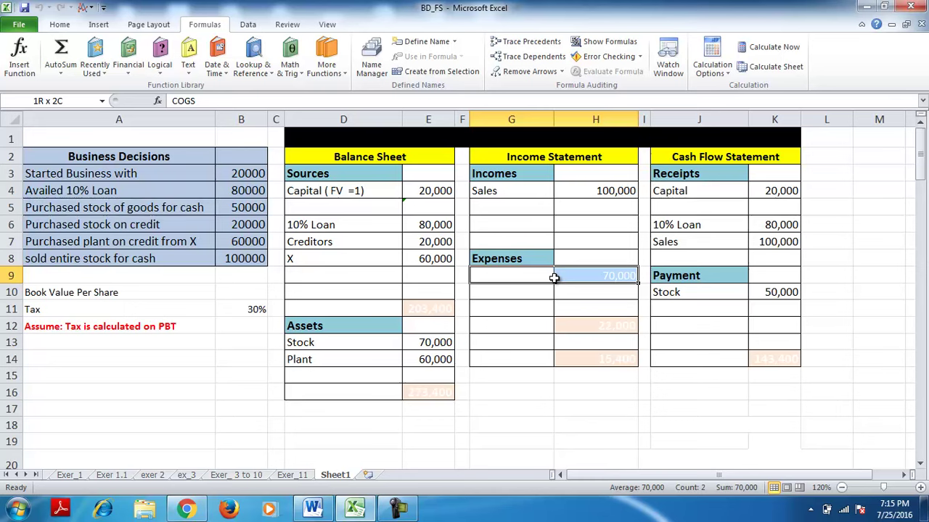
pyautogui.click(60, 24)
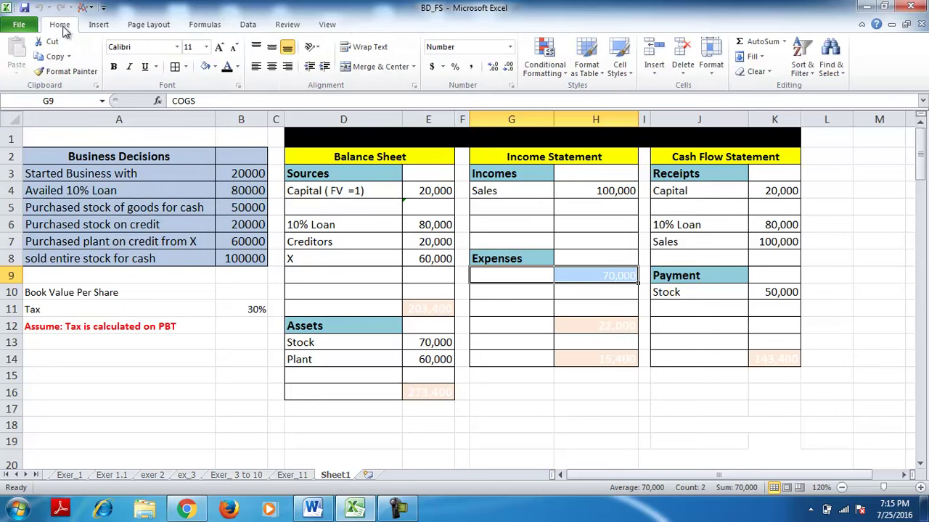
pyautogui.click(227, 66)
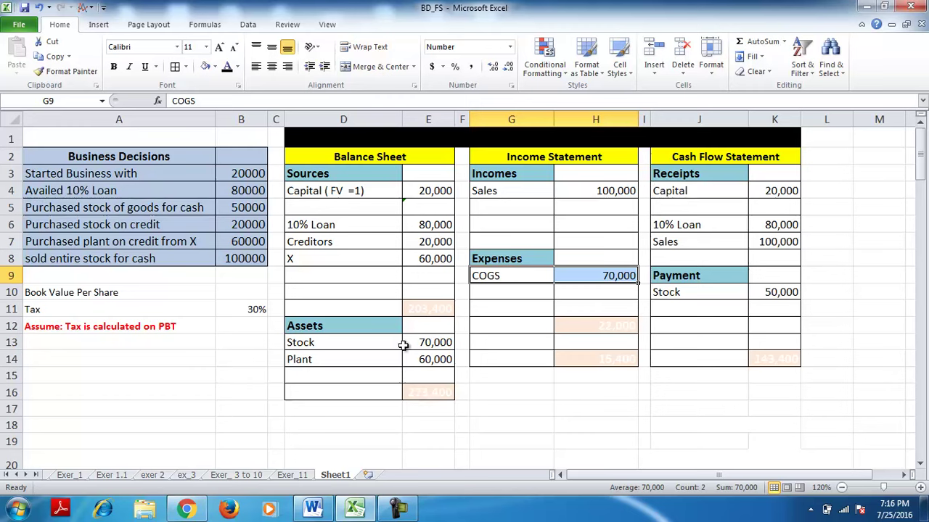
# Subtract the COGS amount in the Stock asset formula in E13, making it =K10+E7-H9
pyautogui.click(428, 341)
pyautogui.click(215, 100)
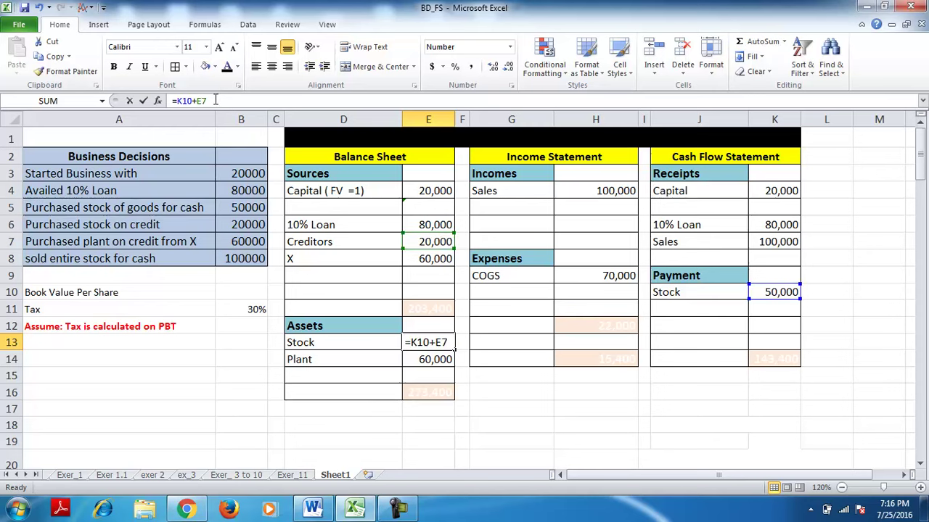
pyautogui.write('-')
pyautogui.click(566, 278)
pyautogui.press('Return')
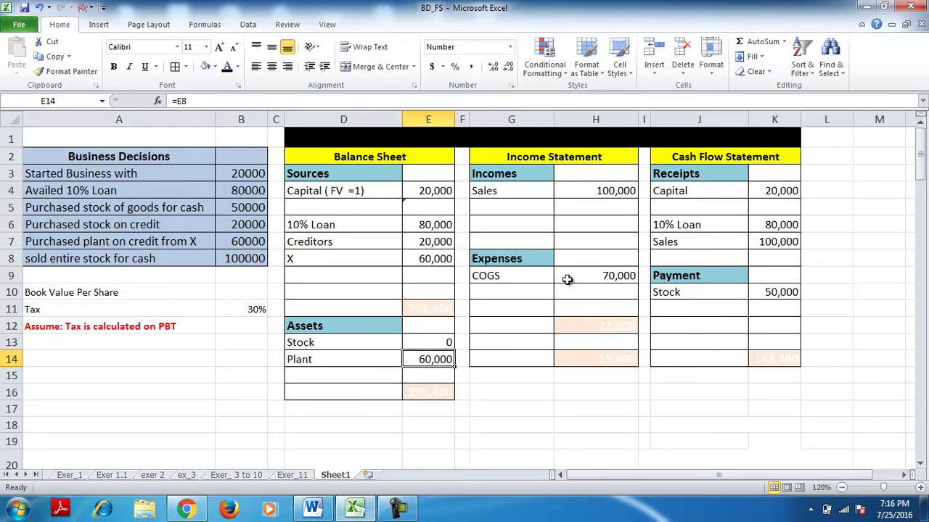
# Trace the precedents of the updated Stock formula in E13, and remove the arrows after viewing them
pyautogui.click(426, 341)
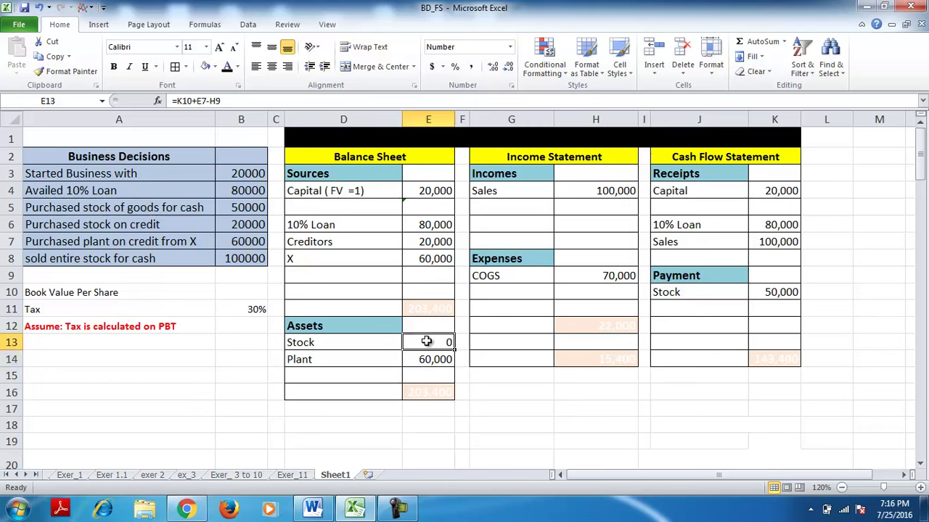
pyautogui.click(205, 26)
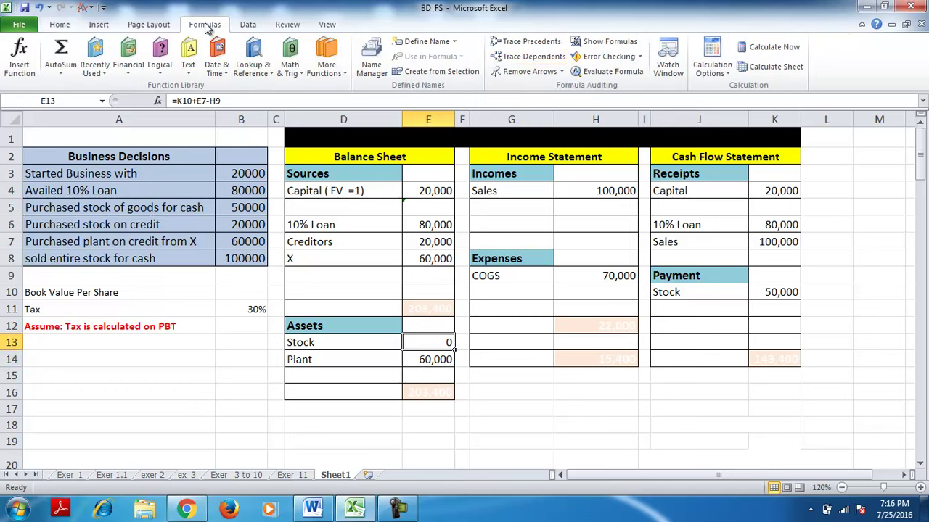
pyautogui.click(514, 44)
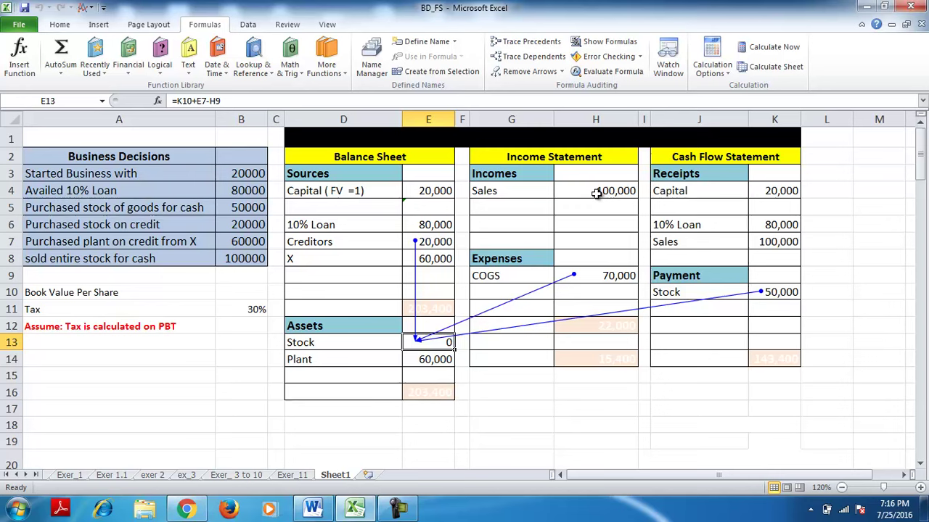
pyautogui.click(511, 71)
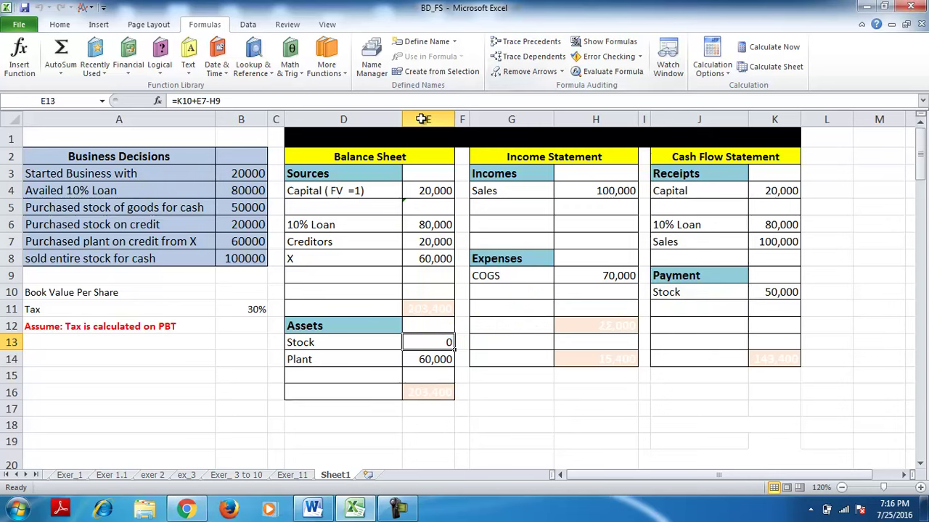
pyautogui.moveTo(243, 242); pyautogui.dragTo(435, 388)
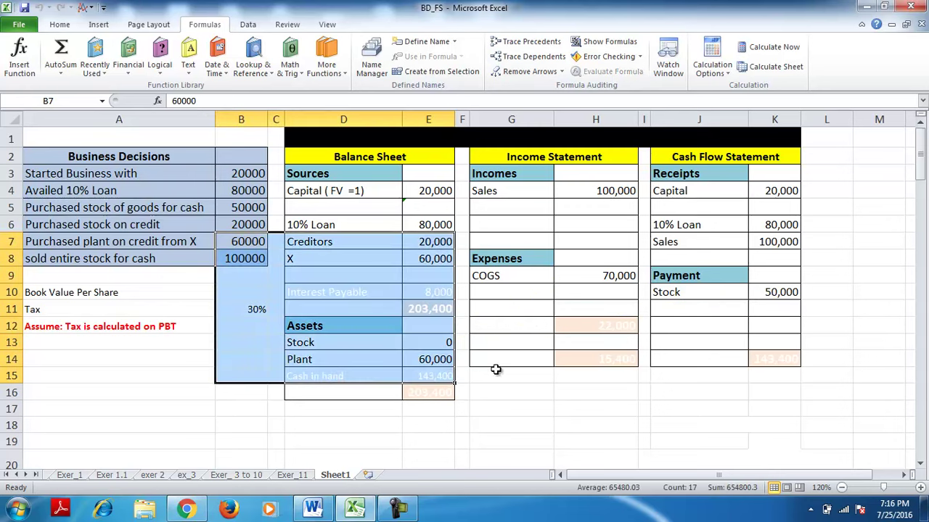
# Apply the black font colour to the interest label and amount in G10:H10 under Expenses
pyautogui.click(507, 290)
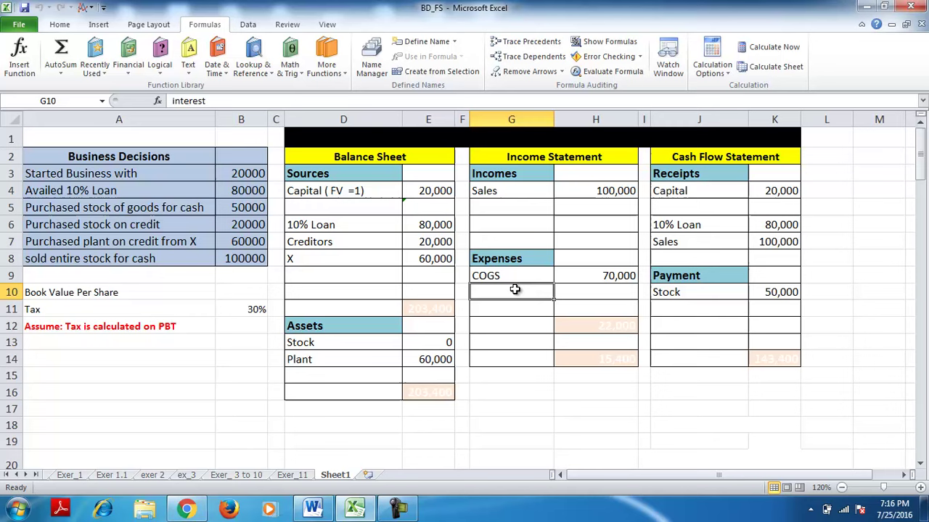
pyautogui.click(63, 25)
pyautogui.click(228, 67)
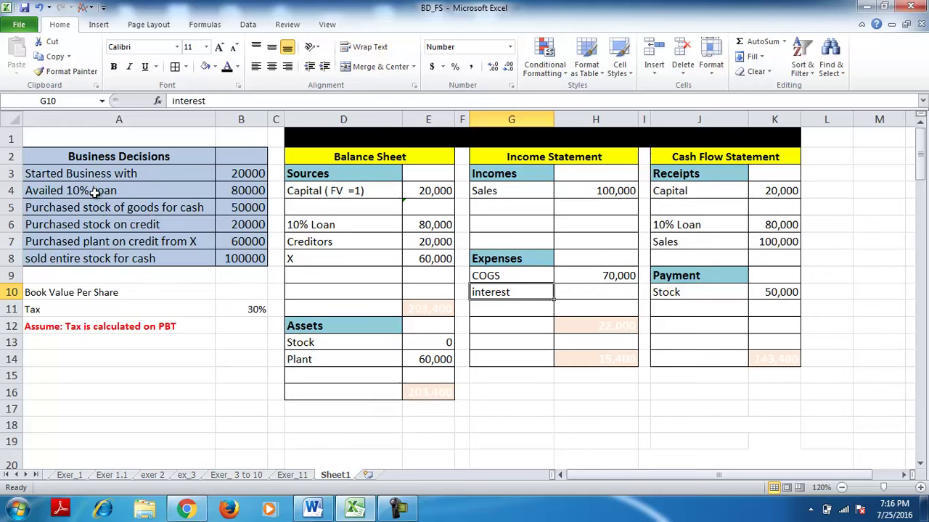
pyautogui.click(591, 298)
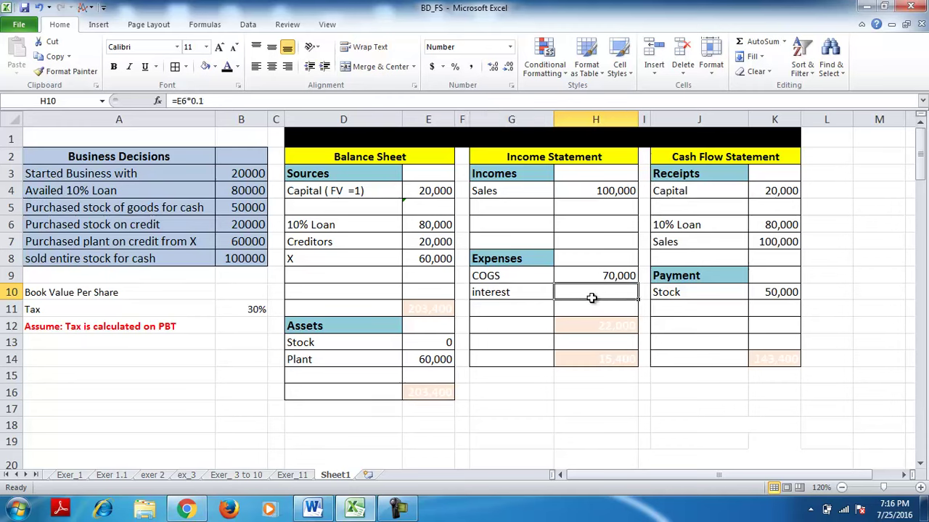
pyautogui.click(227, 68)
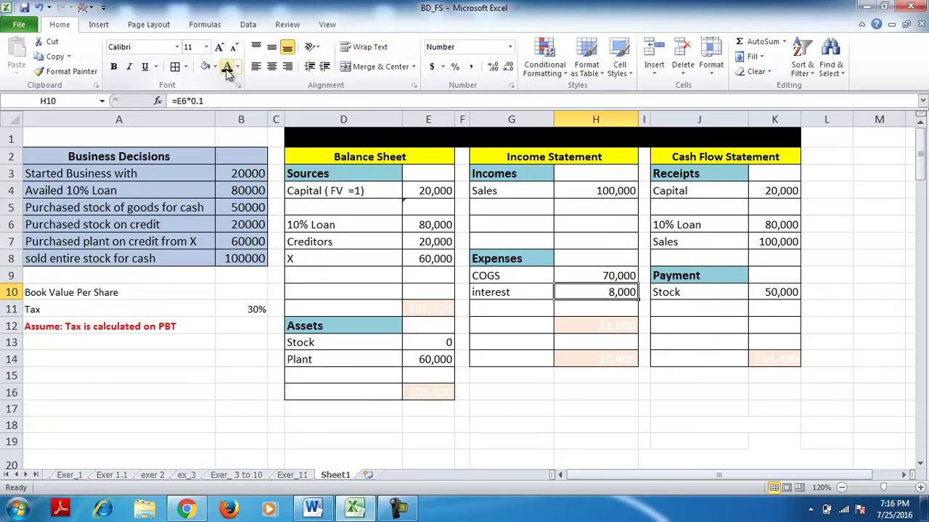
# Reveal the interest row J11:K11 under cash flow Payment by applying the black font colour
pyautogui.moveTo(664, 305); pyautogui.dragTo(771, 307)
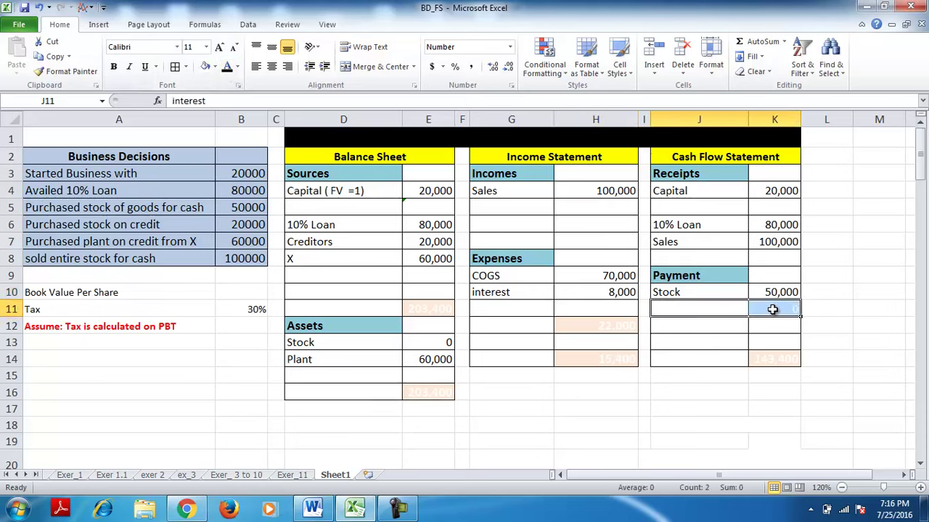
pyautogui.click(227, 69)
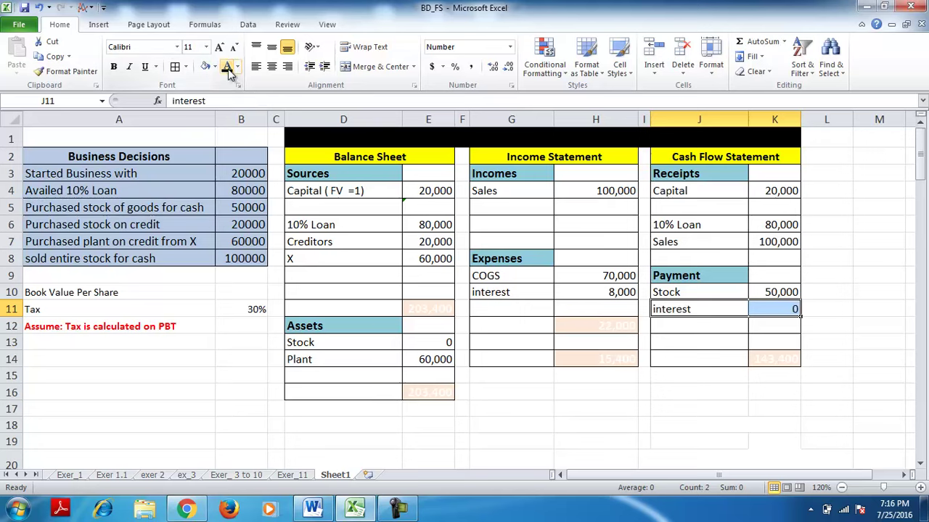
pyautogui.click(765, 311)
# Reveal the Interest Payable row D10:E10 under balance sheet Sources by applying the black font colour
pyautogui.click(345, 277)
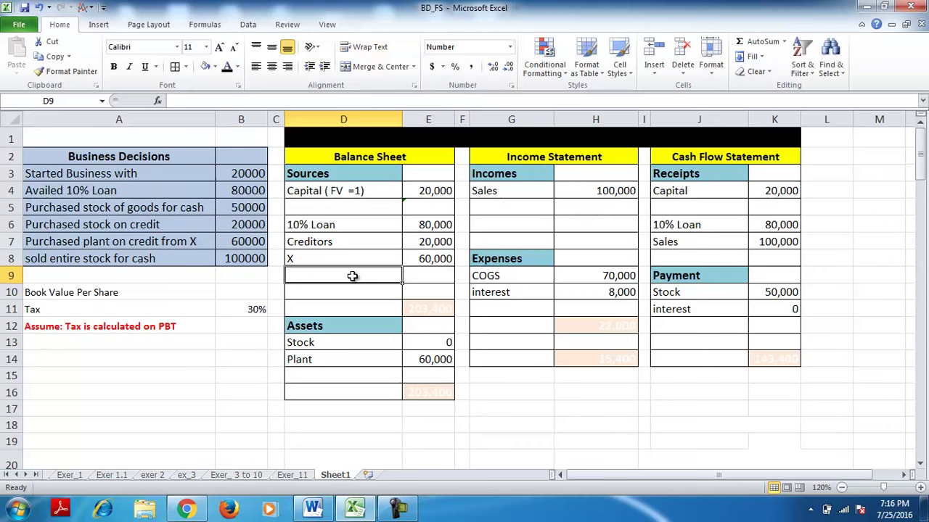
pyautogui.click(341, 293)
pyautogui.moveTo(341, 294); pyautogui.dragTo(424, 296)
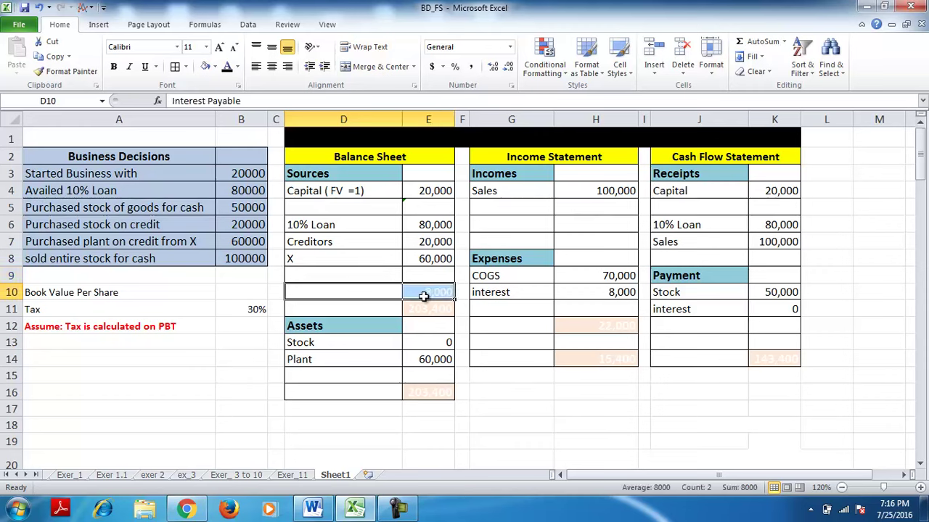
pyautogui.click(226, 66)
# Trace the precedents of the Interest Payable amount in E10
pyautogui.click(433, 290)
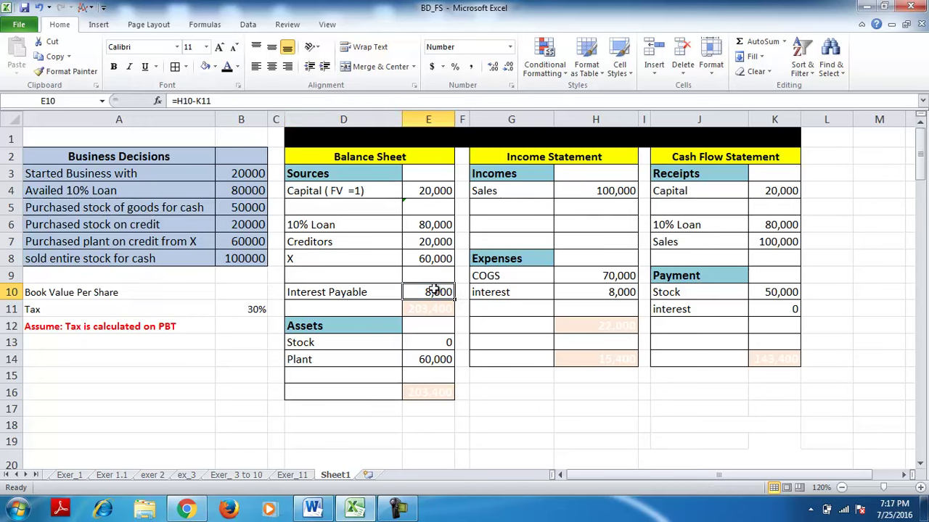
pyautogui.click(204, 24)
pyautogui.click(528, 42)
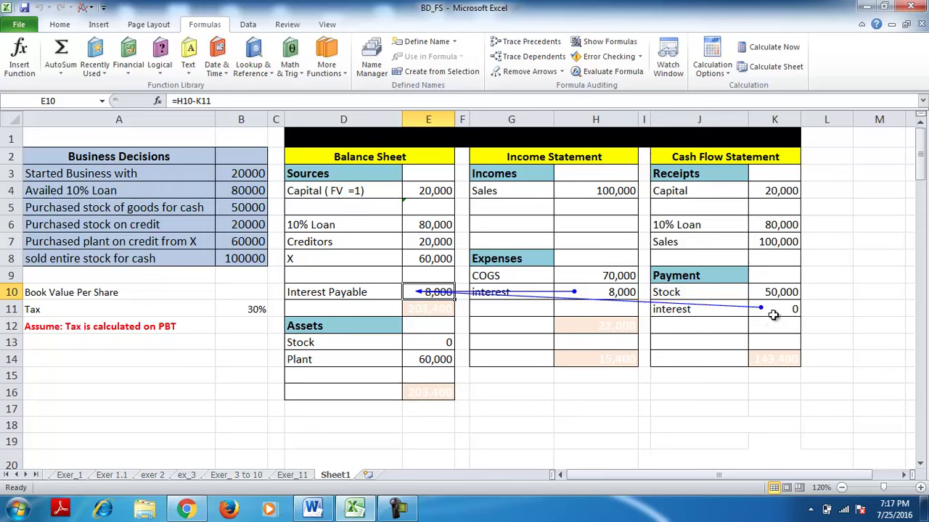
# Link the interest payment in K11 to the income statement's interest expense with the formula =H10
pyautogui.click(774, 312)
pyautogui.write('=')
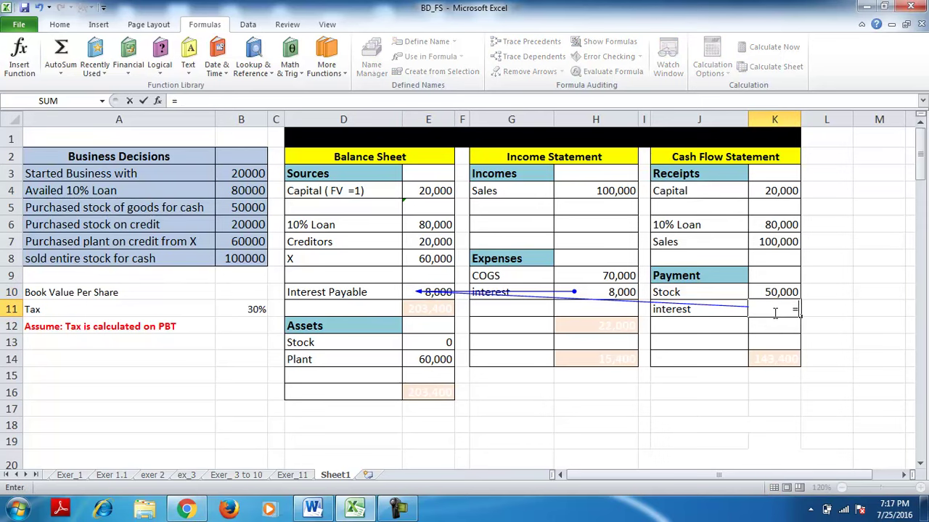
pyautogui.click(618, 291)
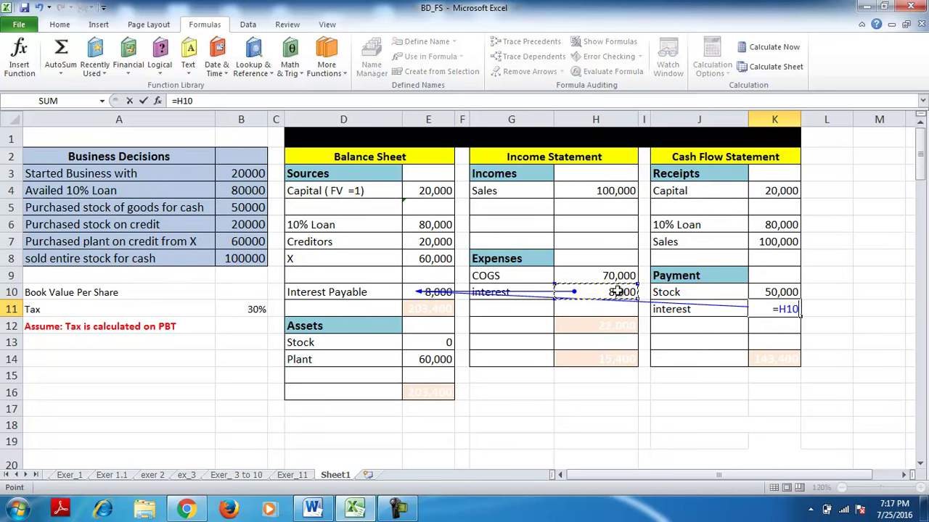
pyautogui.press('Return')
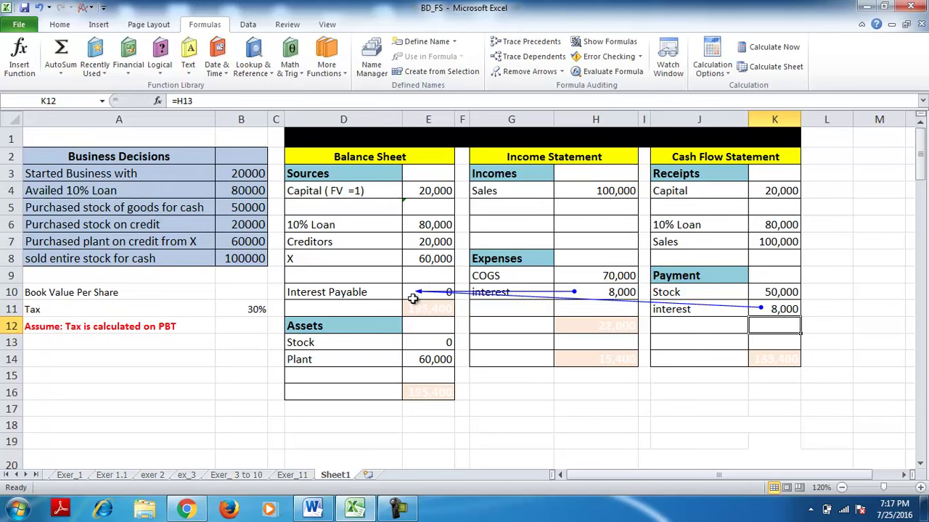
# Set the interest payment in K11 of the cash flow statement to 0 and remove the trace arrows
pyautogui.click(788, 309)
pyautogui.write('0')
pyautogui.press('Return')
pyautogui.click(526, 71)
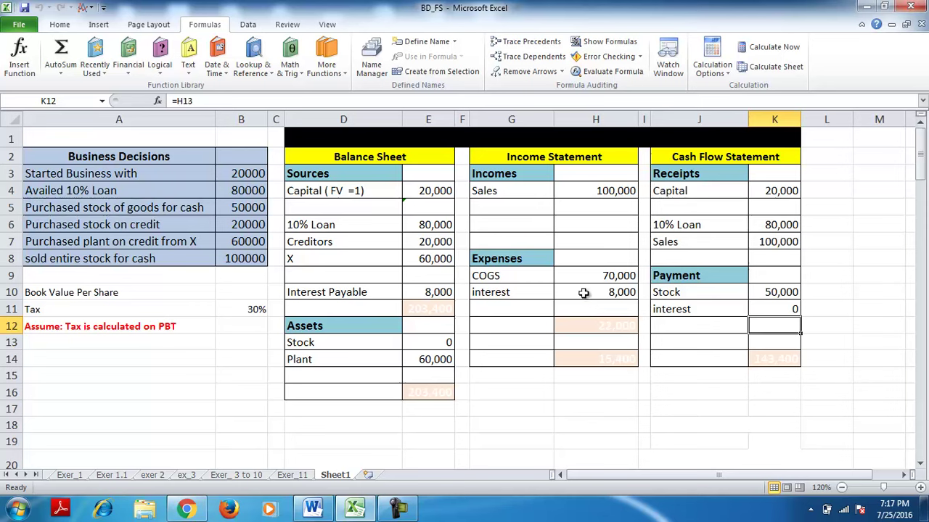
# Reveal the total expenses in H11 of the income statement by applying the black font colour
pyautogui.moveTo(584, 279); pyautogui.dragTo(603, 289)
pyautogui.click(602, 328)
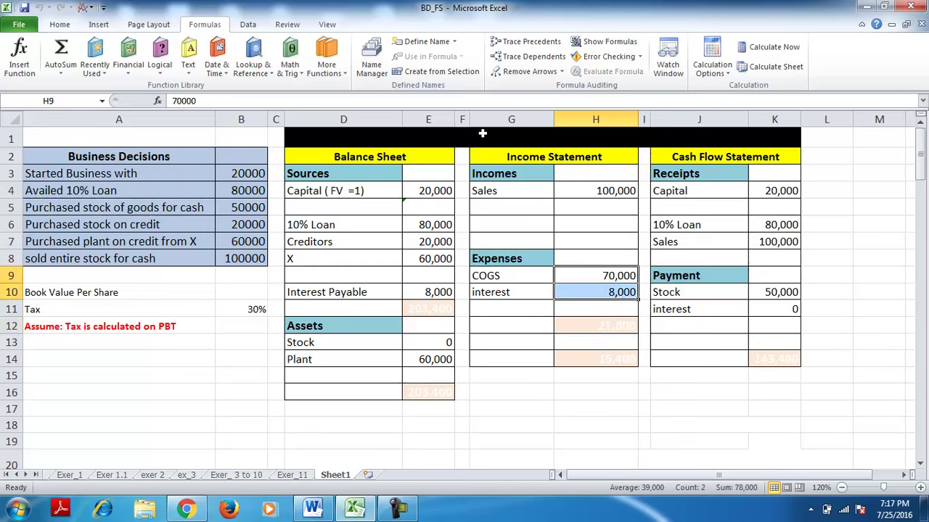
pyautogui.click(571, 308)
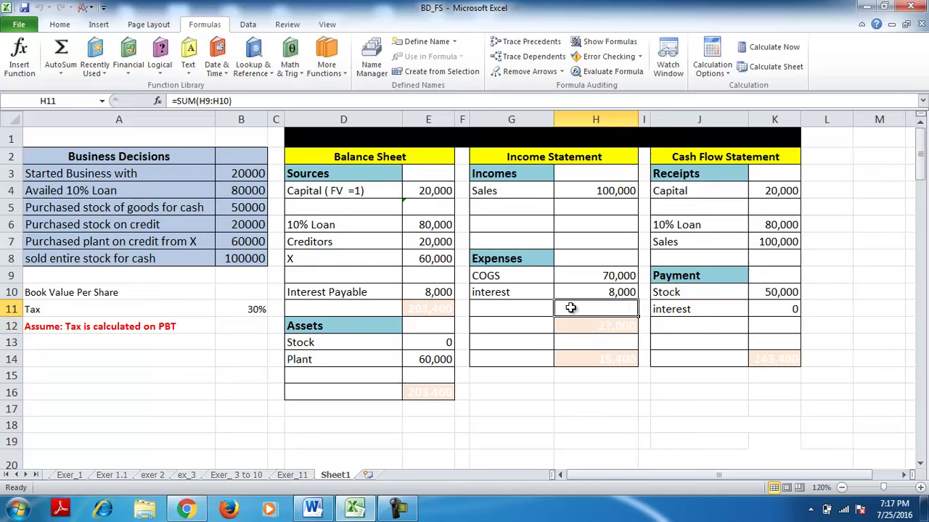
pyautogui.click(60, 26)
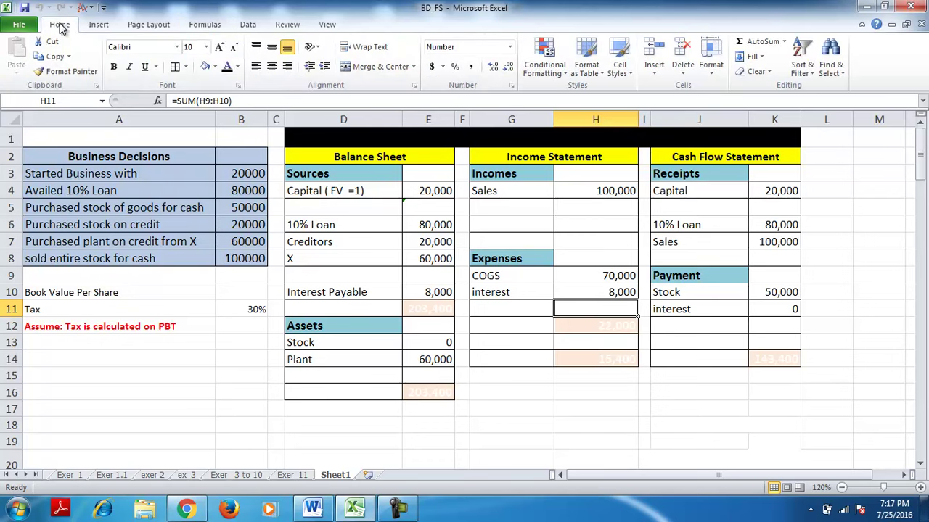
pyautogui.click(227, 66)
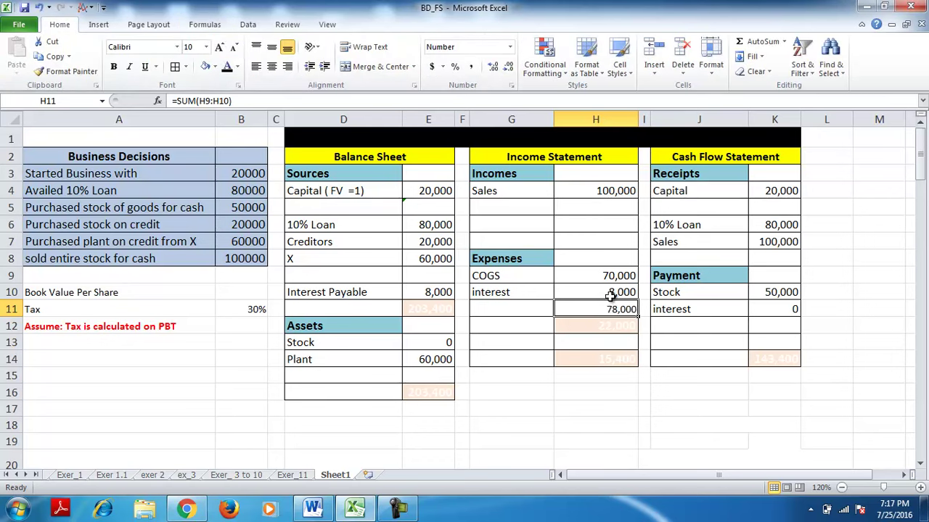
# Reveal the PBT amount in H12 and its label in G12 in black font, with the label right-aligned and bold
pyautogui.click(593, 332)
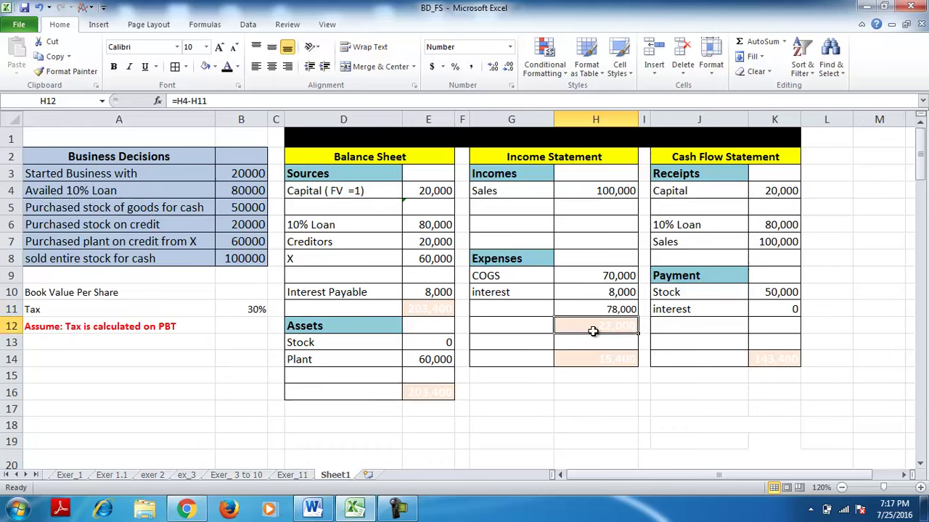
pyautogui.click(227, 67)
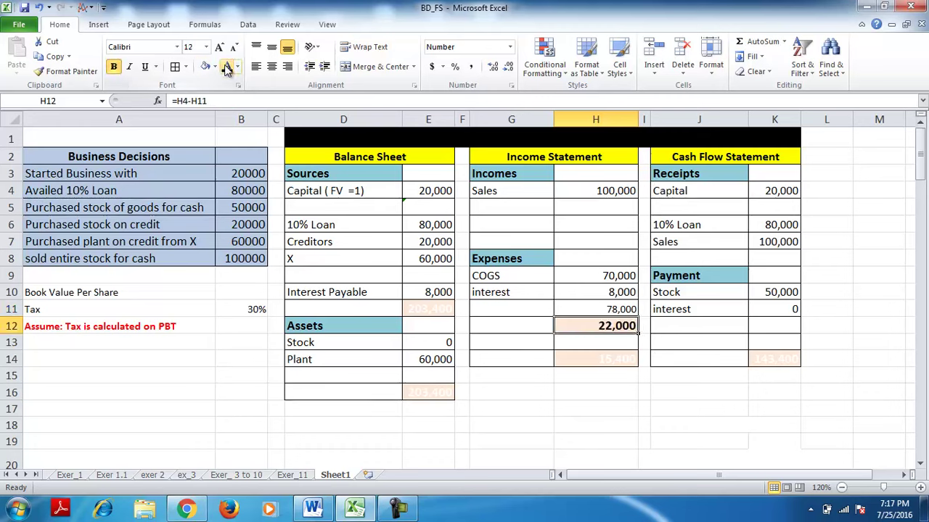
pyautogui.click(500, 323)
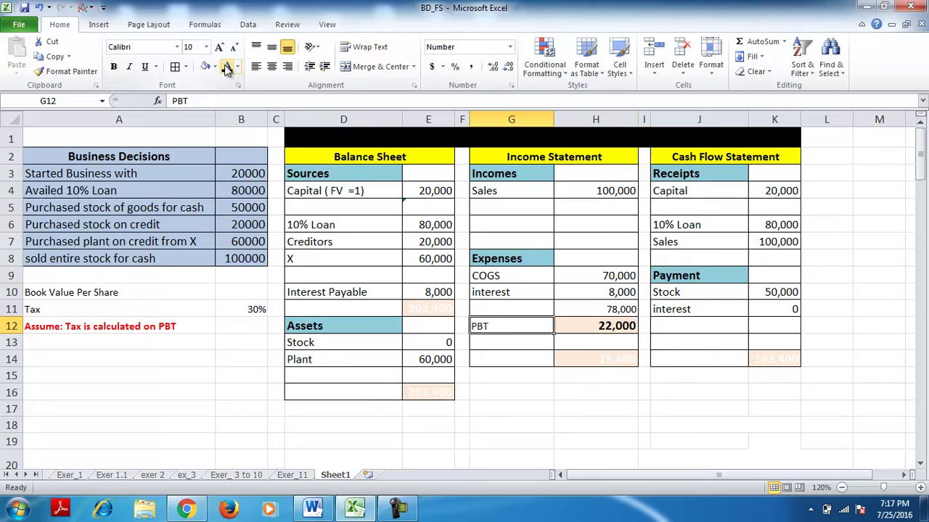
pyautogui.click(292, 66)
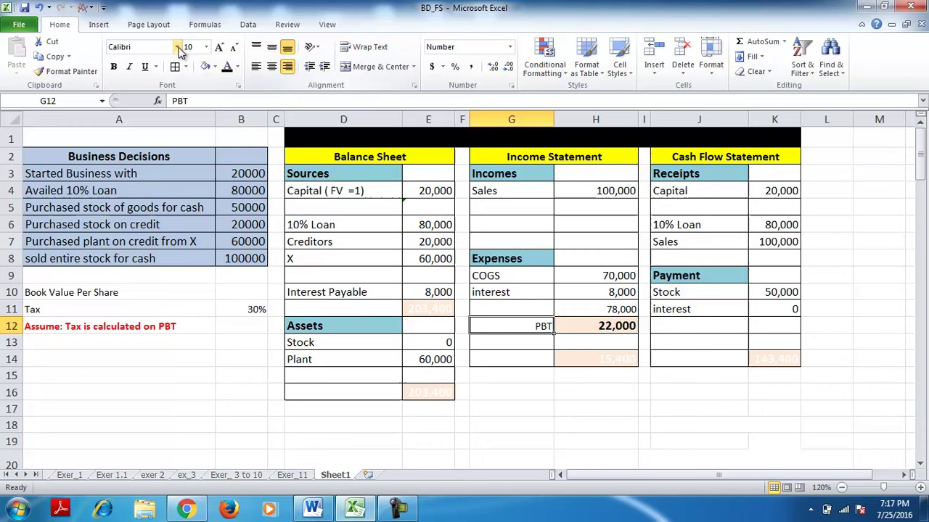
pyautogui.click(113, 66)
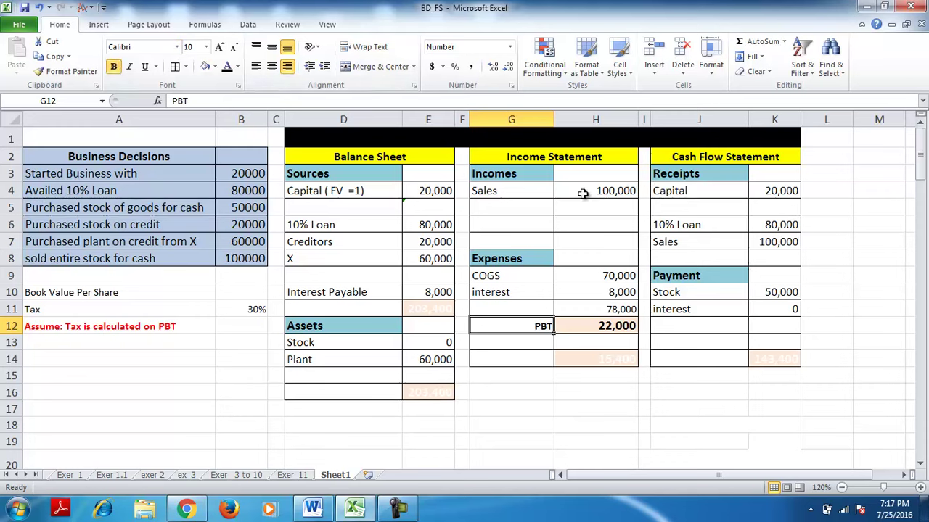
pyautogui.click(582, 191)
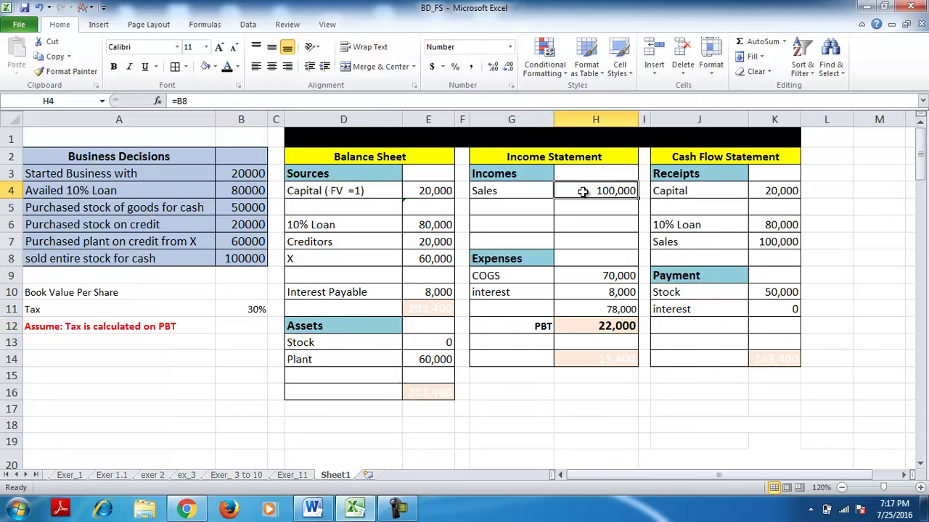
pyautogui.click(599, 323)
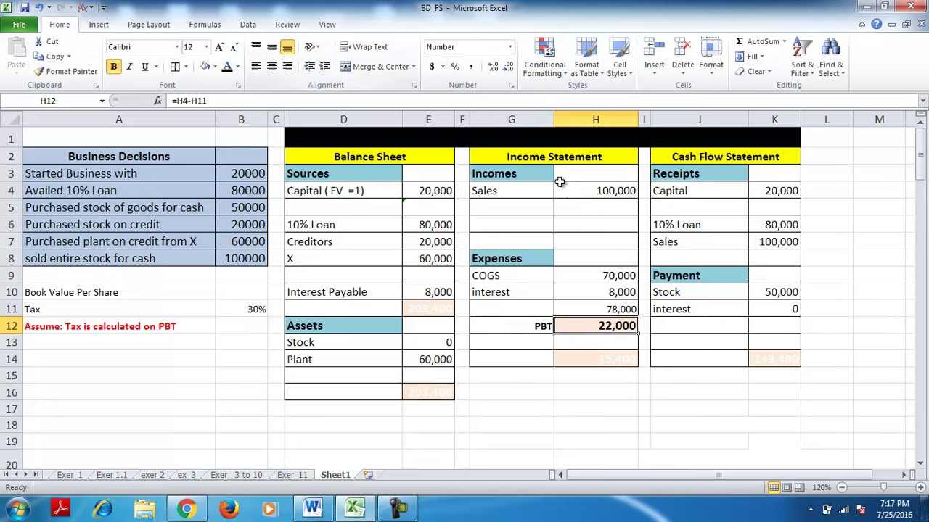
pyautogui.click(593, 311)
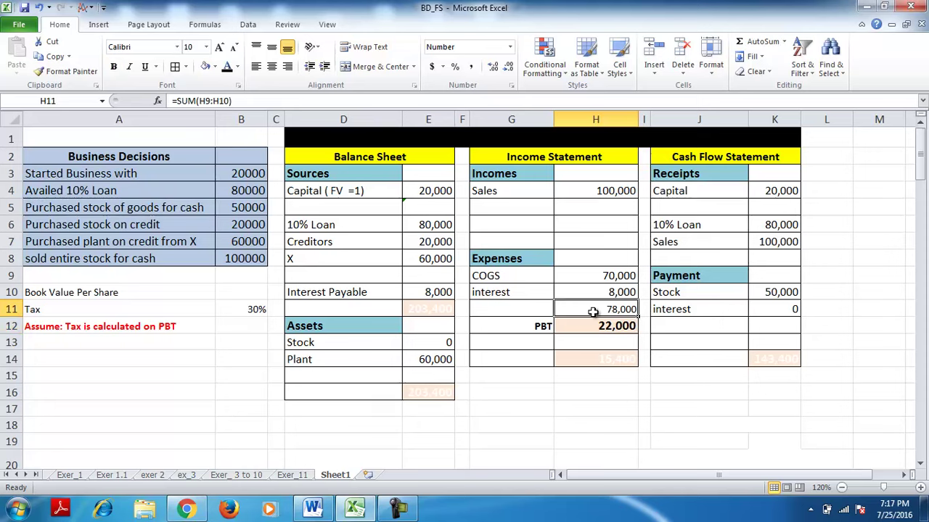
# Reveal the income statement's Tax row G13:H13 in black font and trace the precedents of the tax amount in H13
pyautogui.click(527, 344)
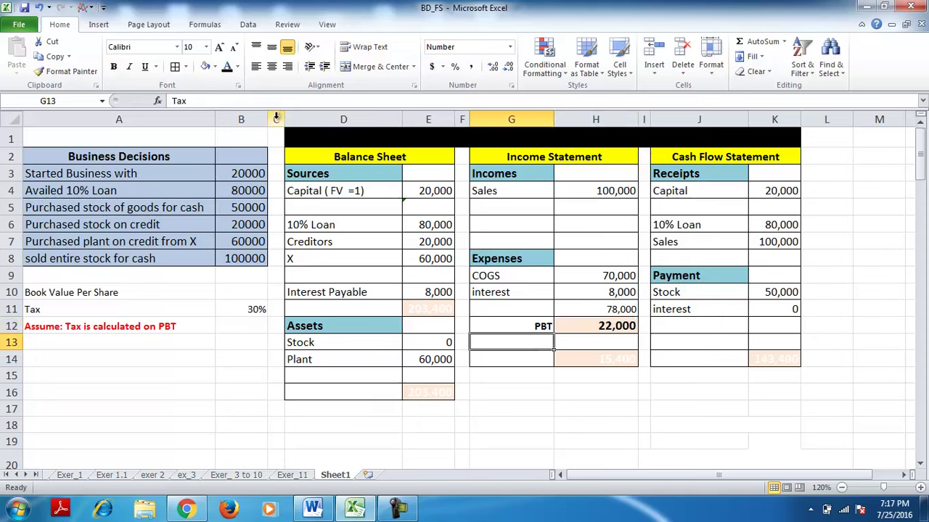
pyautogui.click(252, 315)
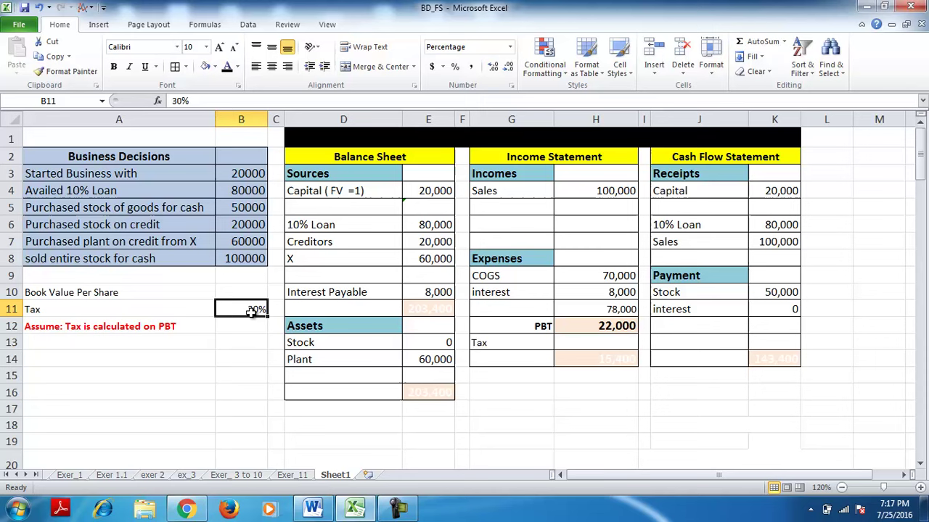
pyautogui.click(83, 326)
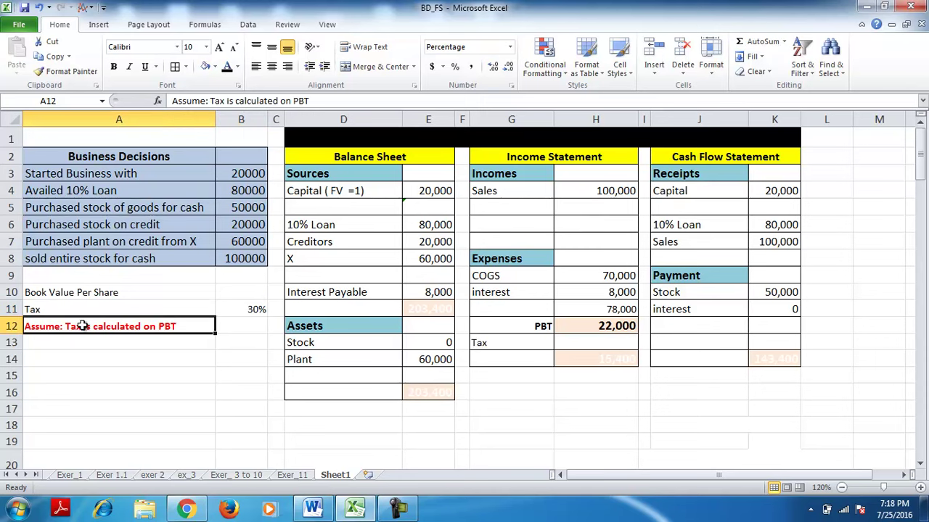
pyautogui.click(557, 347)
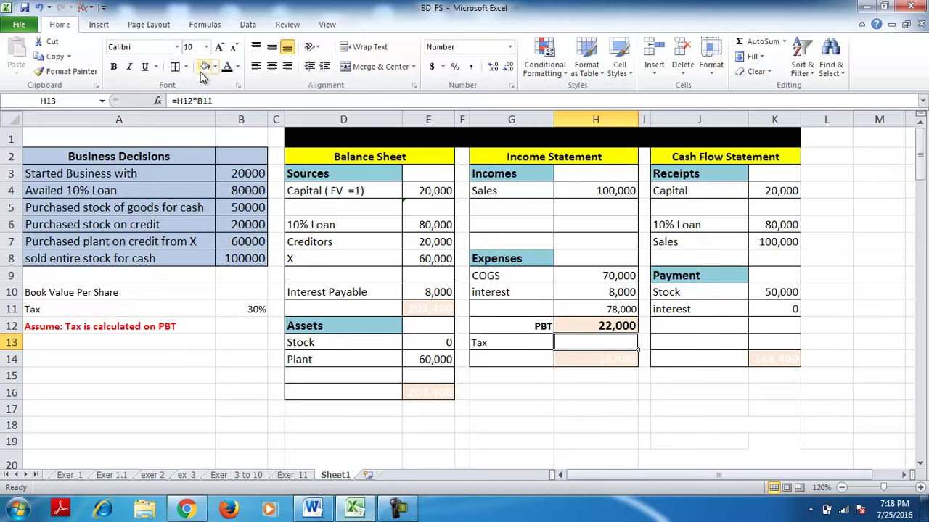
pyautogui.click(206, 25)
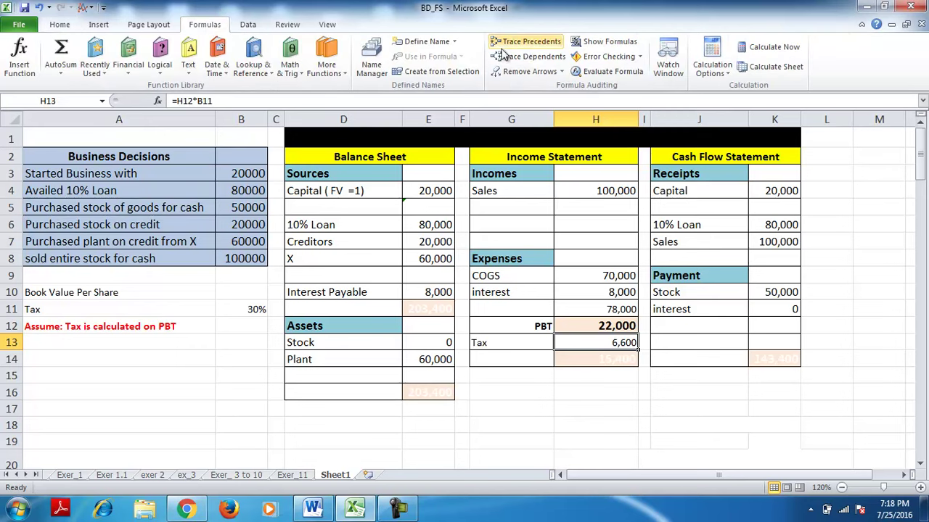
pyautogui.click(526, 45)
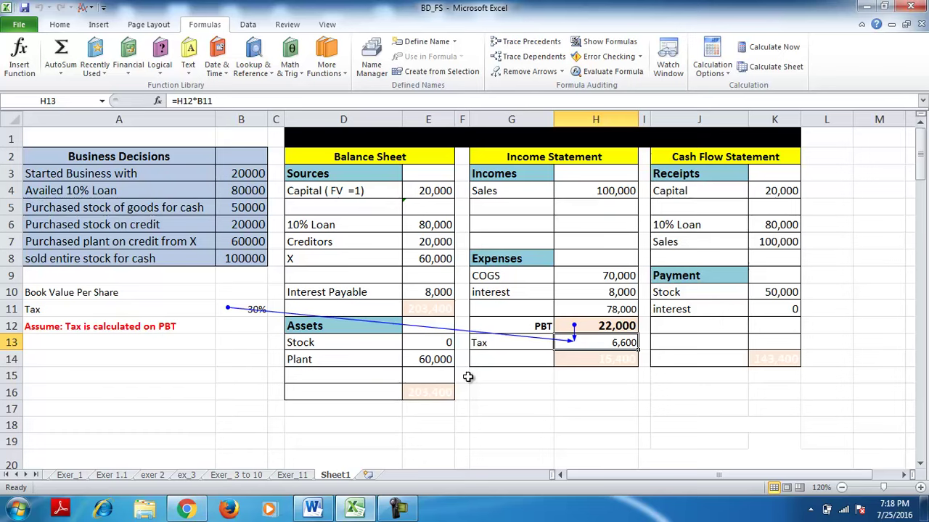
# Reveal the Tax row J12:K12 under cash flow Payment by applying the black font colour
pyautogui.click(696, 328)
pyautogui.moveTo(696, 328); pyautogui.dragTo(766, 328)
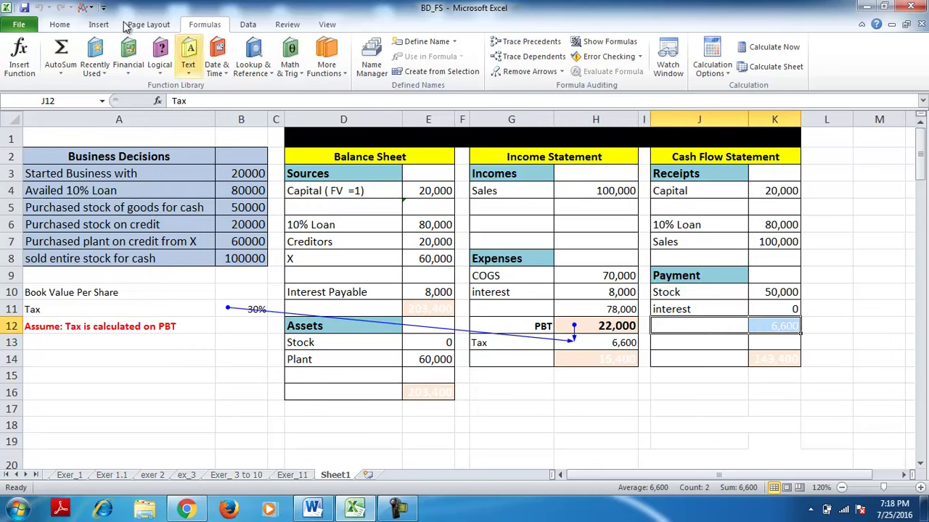
pyautogui.click(60, 24)
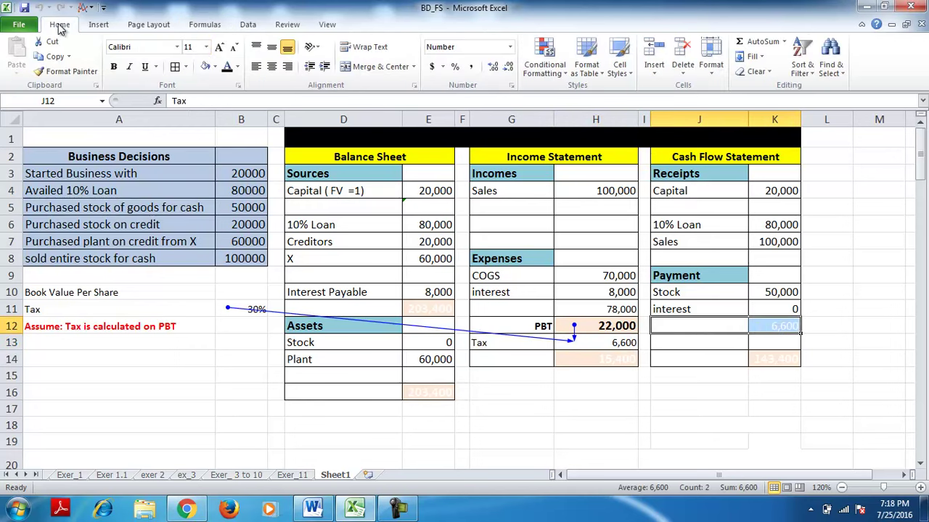
pyautogui.click(227, 67)
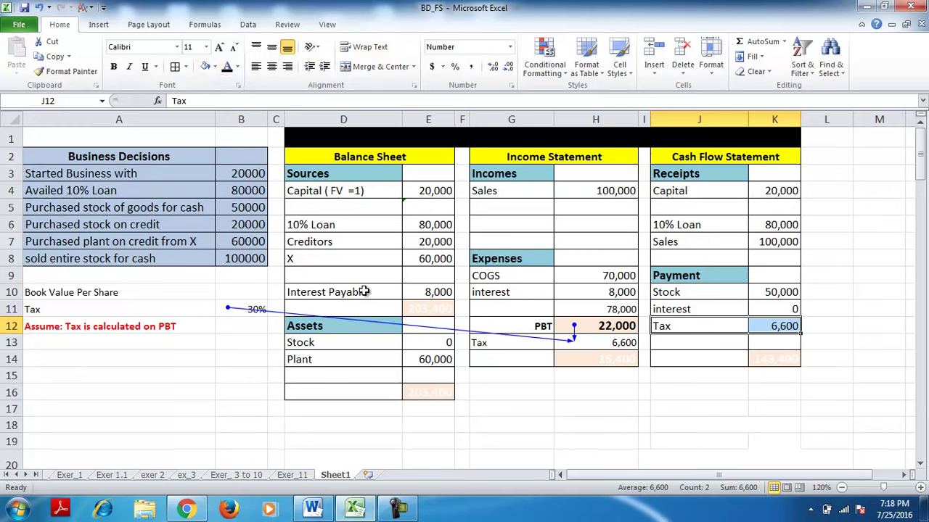
# Add a Tax Payable row under balance sheet Sources in D9:E9 with the formula =H13-K12 as its amount
pyautogui.moveTo(343, 277); pyautogui.dragTo(411, 276)
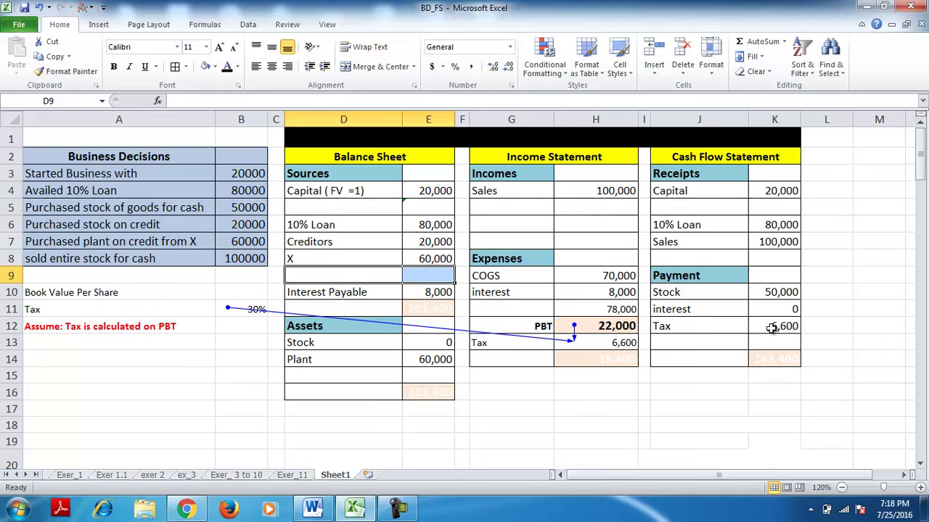
pyautogui.click(327, 273)
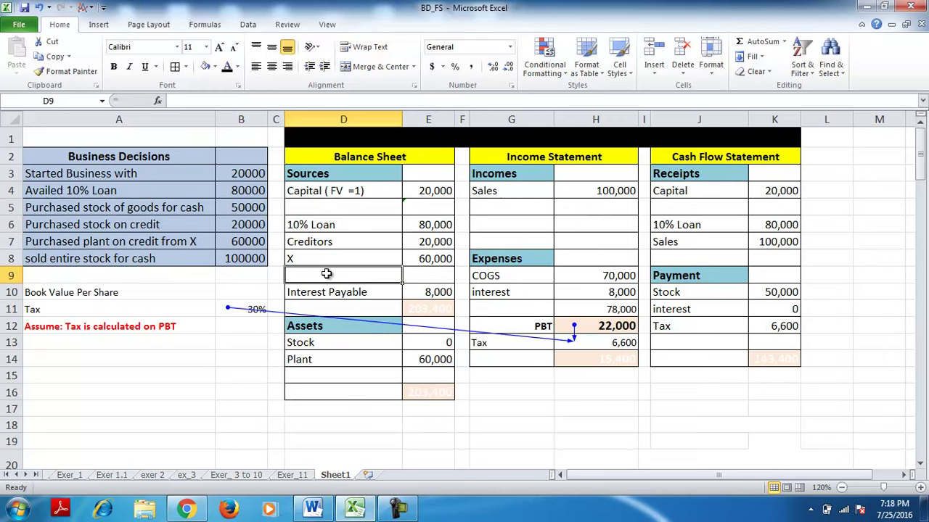
pyautogui.write('Tax Payable')
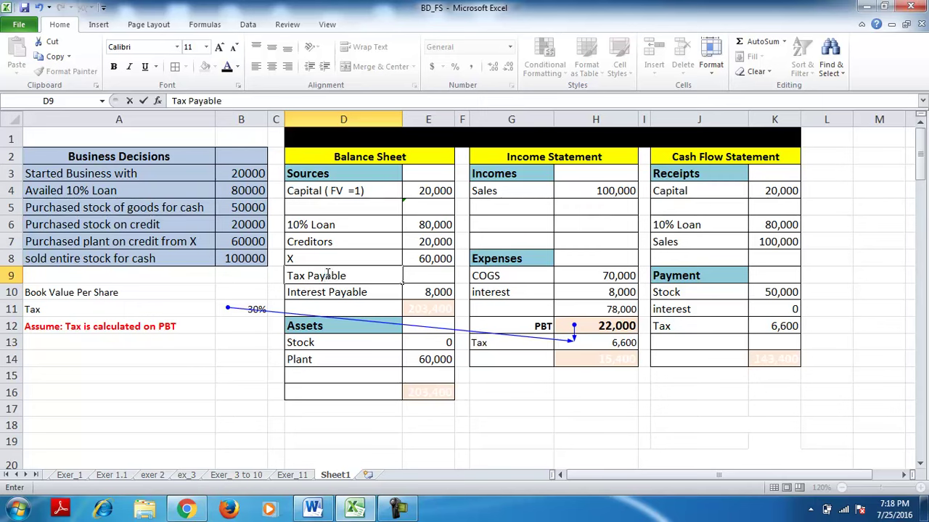
pyautogui.press('Tab')
pyautogui.write('=')
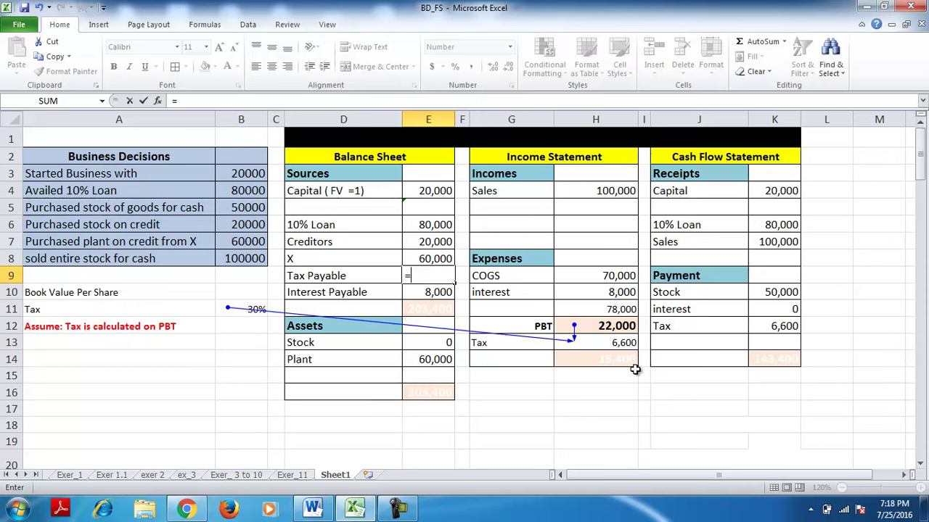
pyautogui.click(621, 343)
pyautogui.write('-')
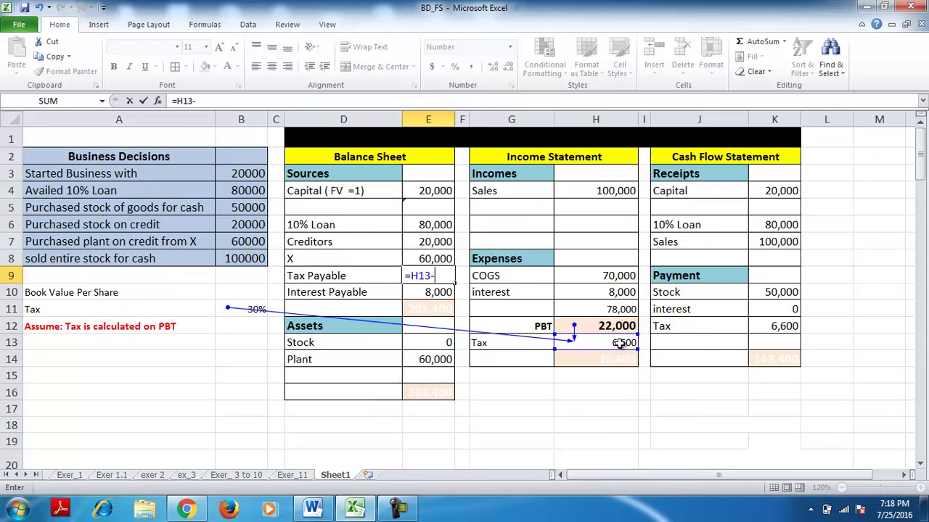
pyautogui.click(767, 326)
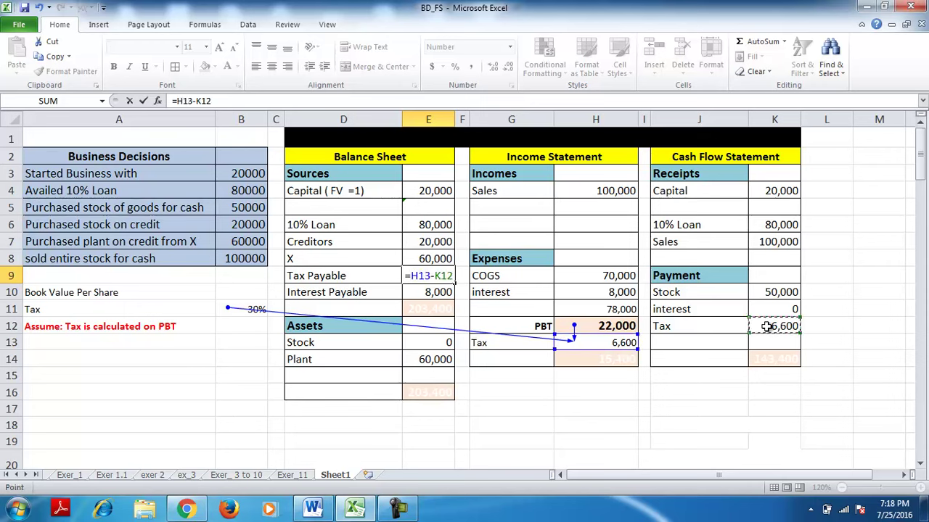
pyautogui.press('Return')
# Trace the precedents of the Tax Payable amount in E9 and clear all trace arrows
pyautogui.click(435, 278)
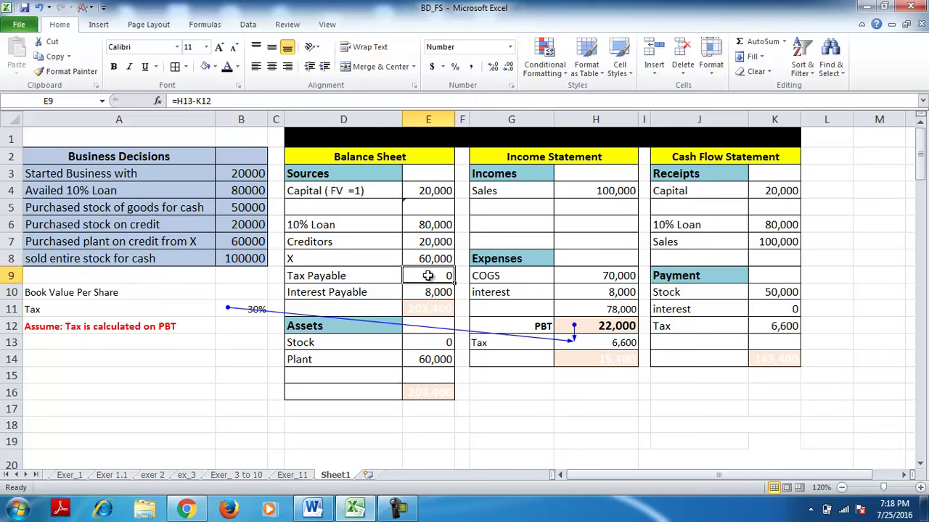
pyautogui.click(204, 24)
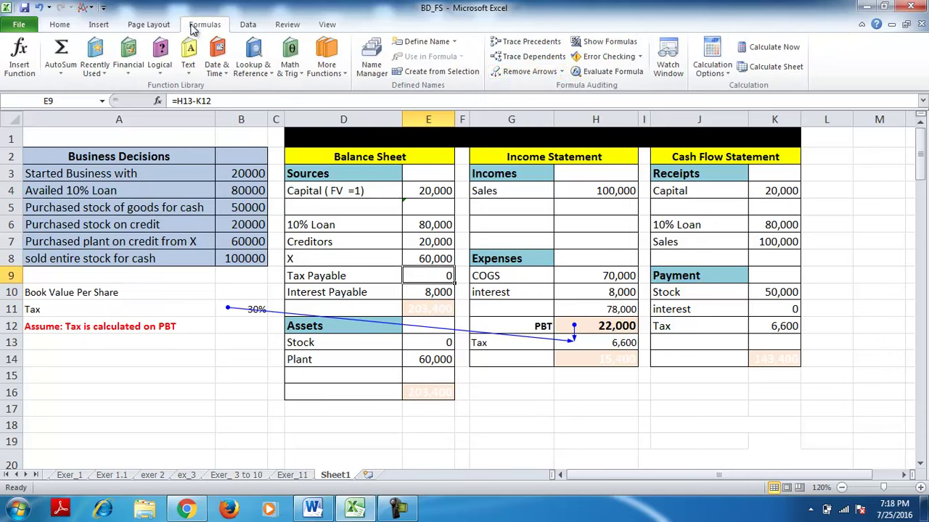
pyautogui.click(519, 74)
pyautogui.click(512, 44)
pyautogui.click(519, 72)
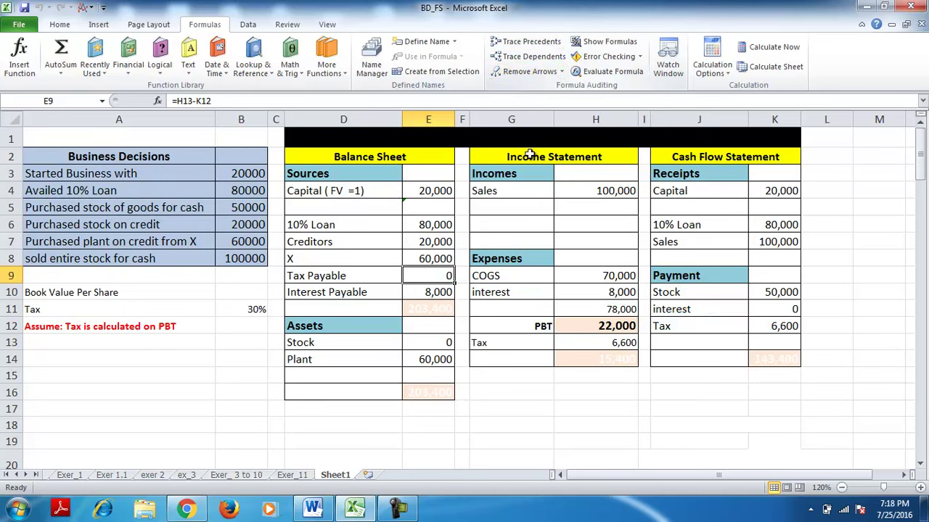
# Reveal the income statement's PAT row G14:H14 in black font, making the PAT label bold and right-aligned
pyautogui.click(540, 358)
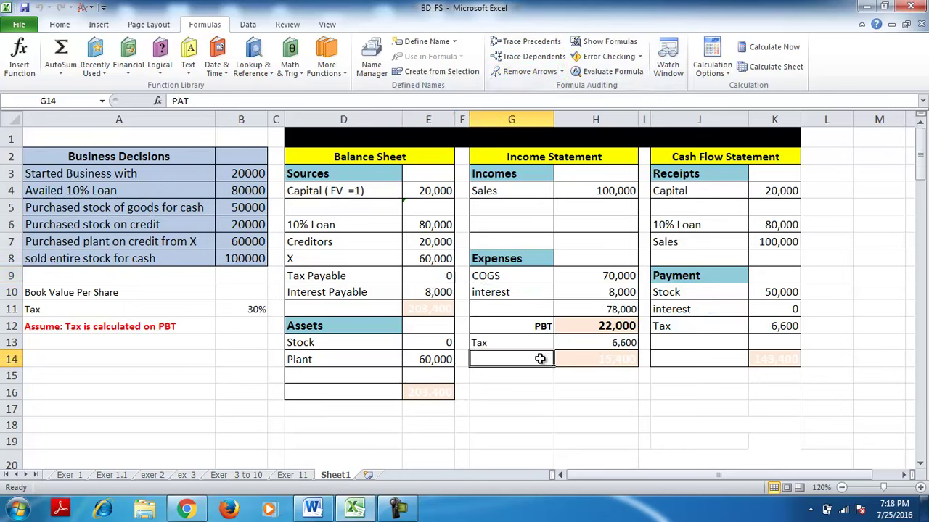
pyautogui.click(60, 23)
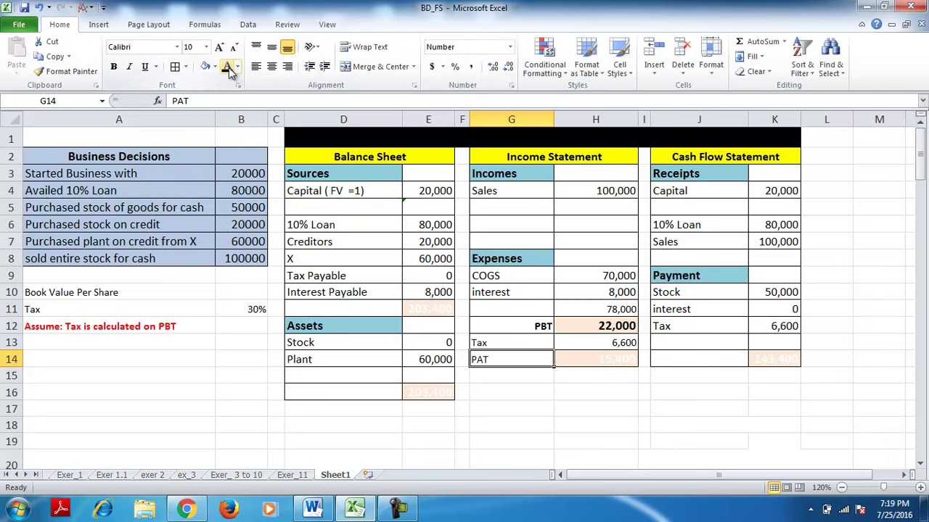
pyautogui.click(114, 66)
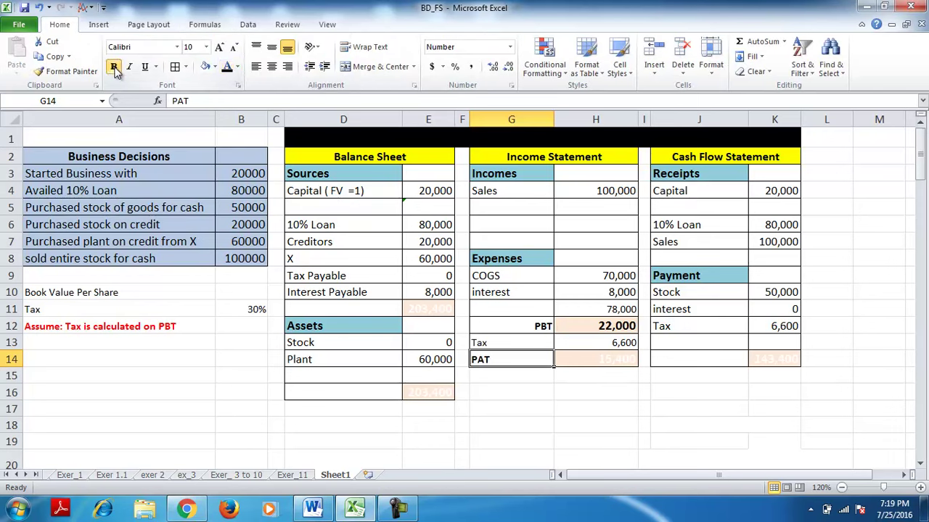
pyautogui.click(288, 66)
pyautogui.click(574, 356)
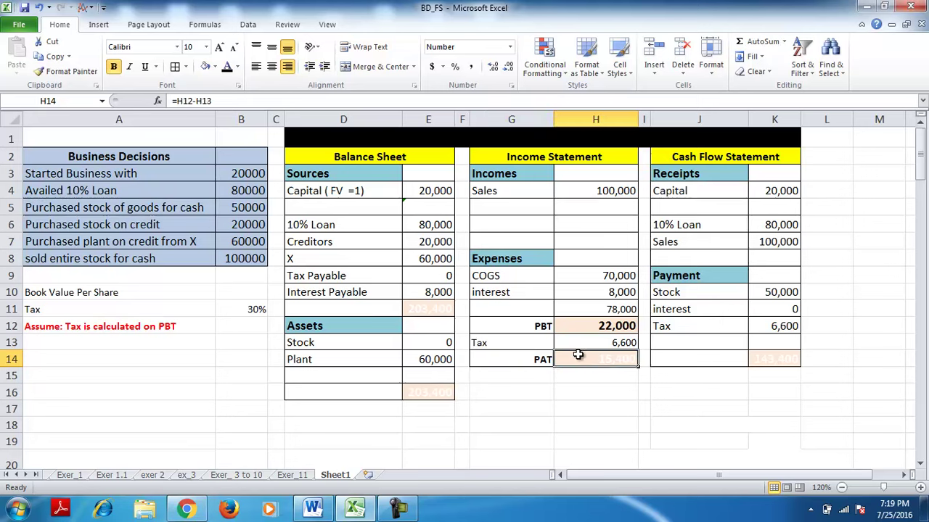
pyautogui.click(226, 69)
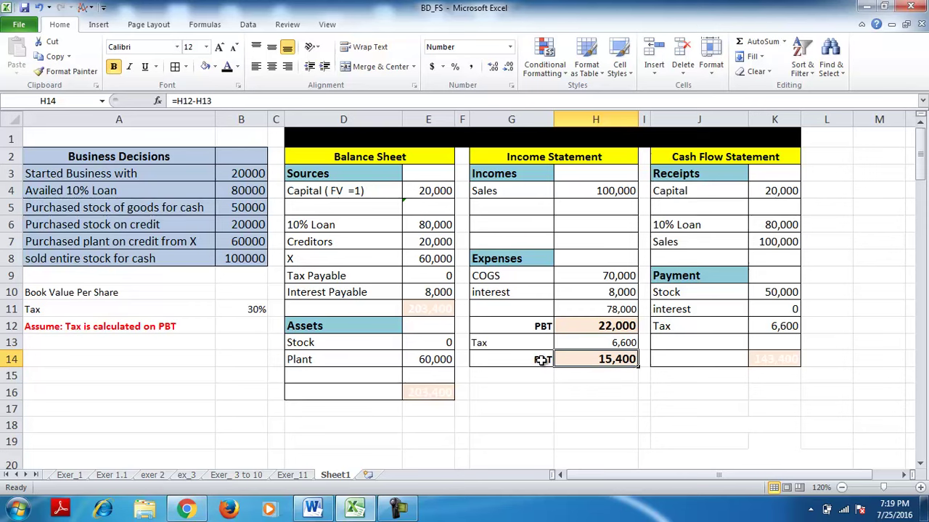
# Reveal the heading "Entire Profit Retained" in merged cell D1 by applying the white font colour
pyautogui.click(451, 144)
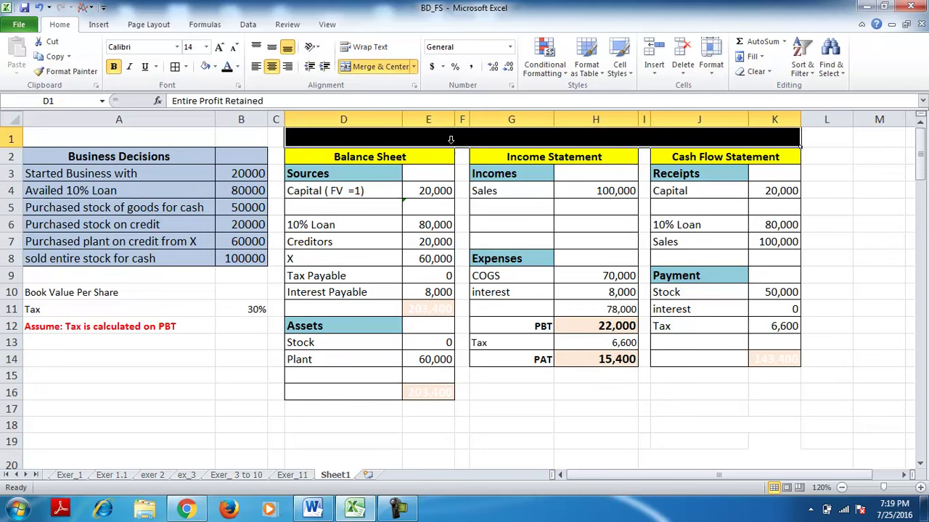
pyautogui.click(238, 66)
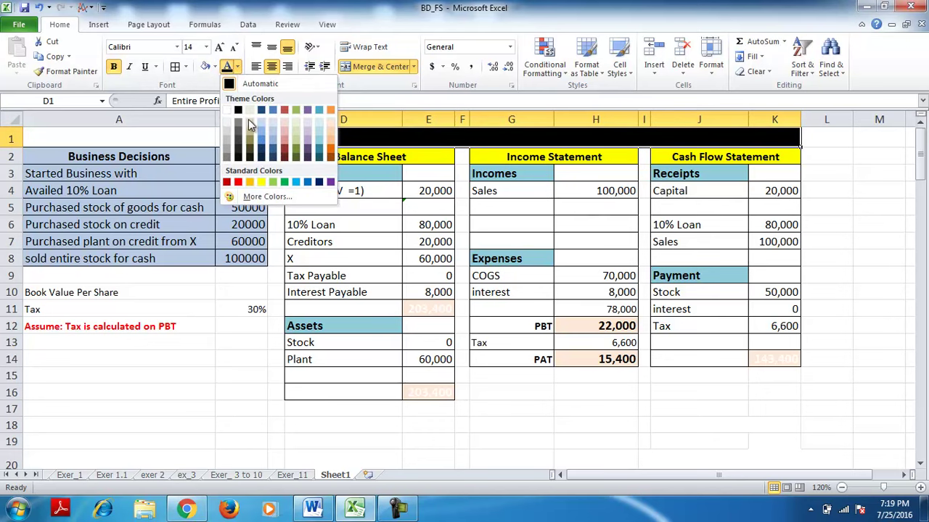
pyautogui.click(227, 109)
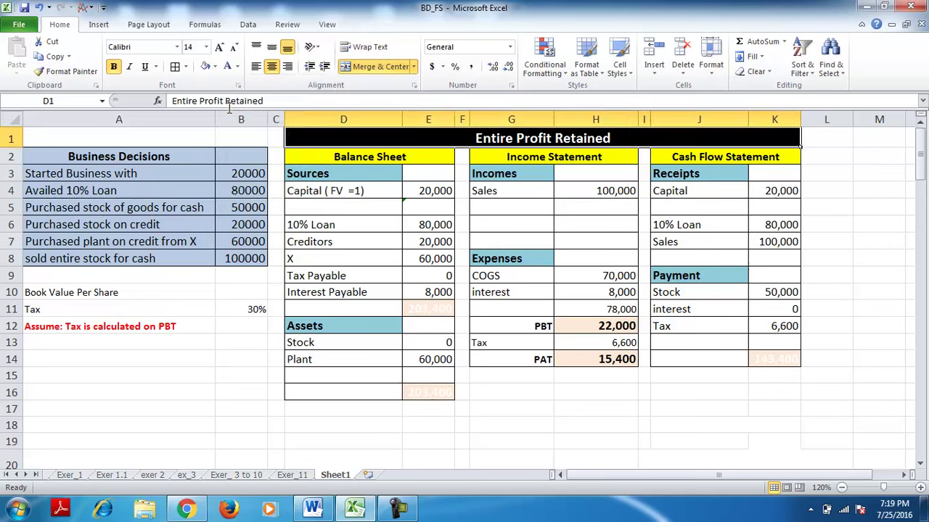
pyautogui.click(597, 415)
# Reveal the Retained Profit row D5:E5 under balance sheet Sources by applying the black font colour
pyautogui.click(597, 360)
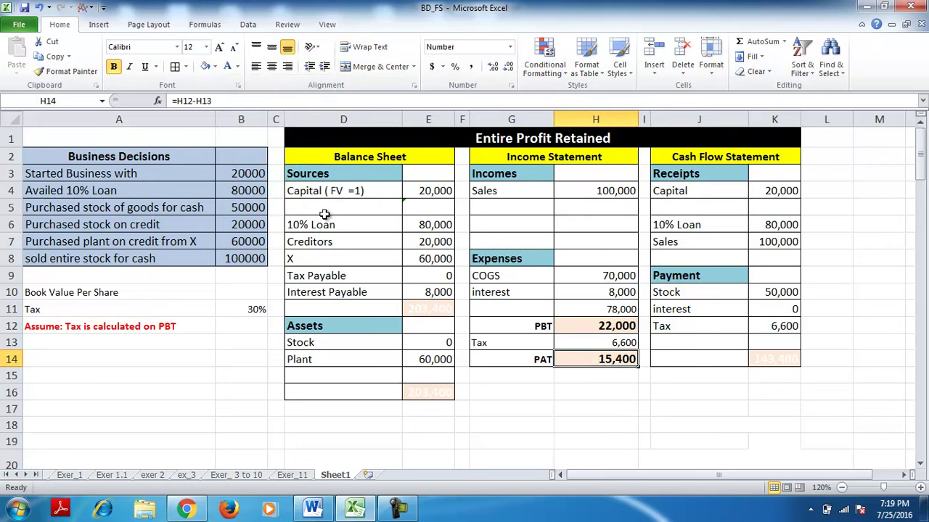
pyautogui.moveTo(307, 212); pyautogui.dragTo(407, 208)
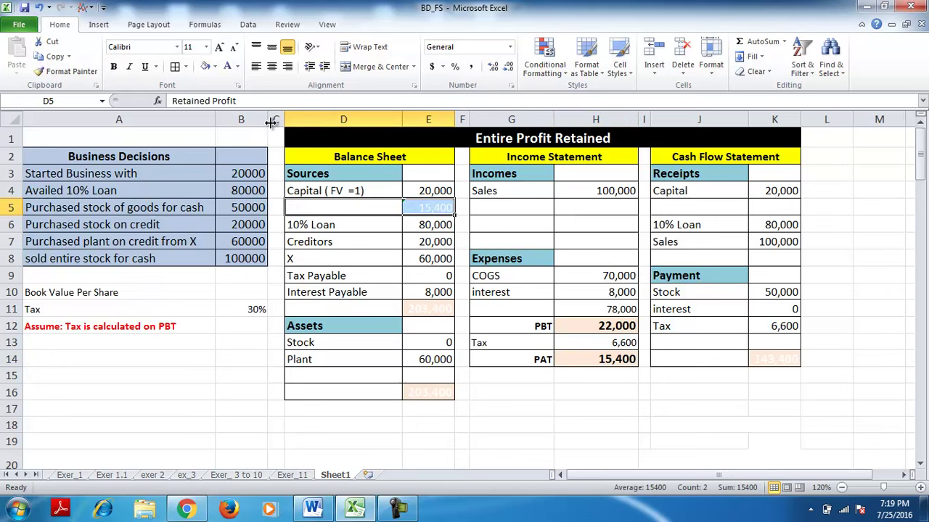
pyautogui.click(237, 66)
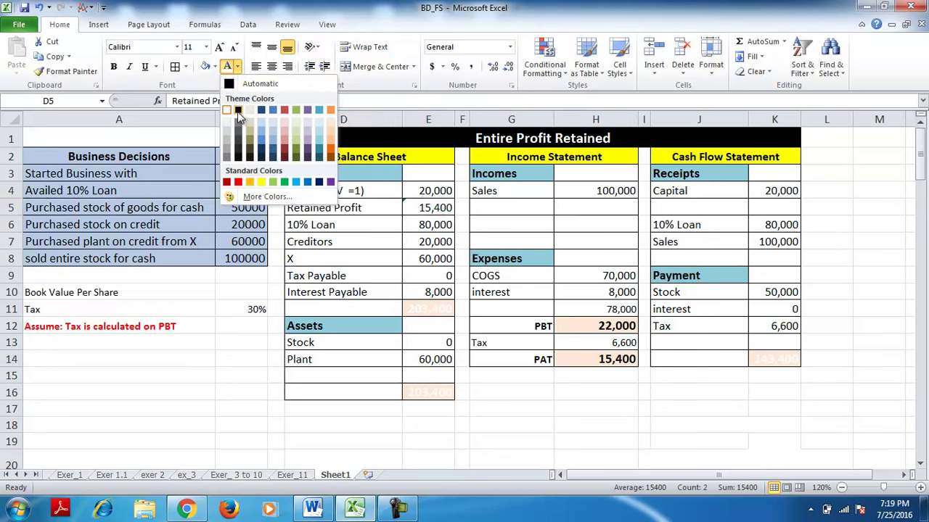
pyautogui.click(239, 111)
# Trace the precedents of the Retained Profit amount in E5, then clear the trace arrows
pyautogui.click(436, 207)
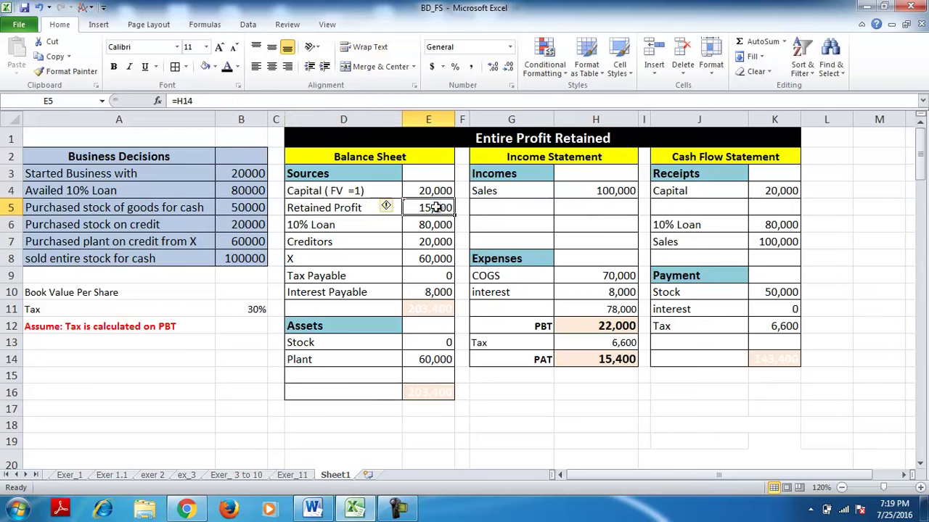
pyautogui.click(206, 25)
pyautogui.click(523, 43)
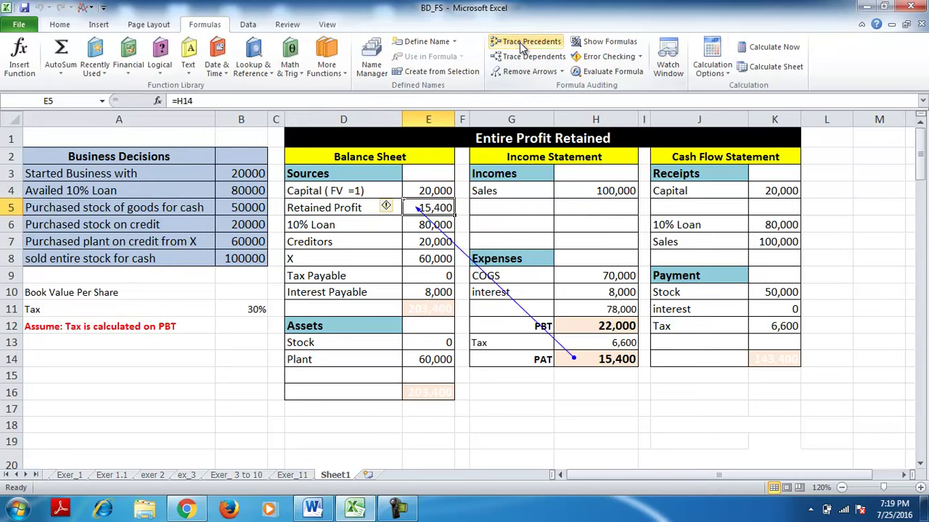
pyautogui.click(321, 211)
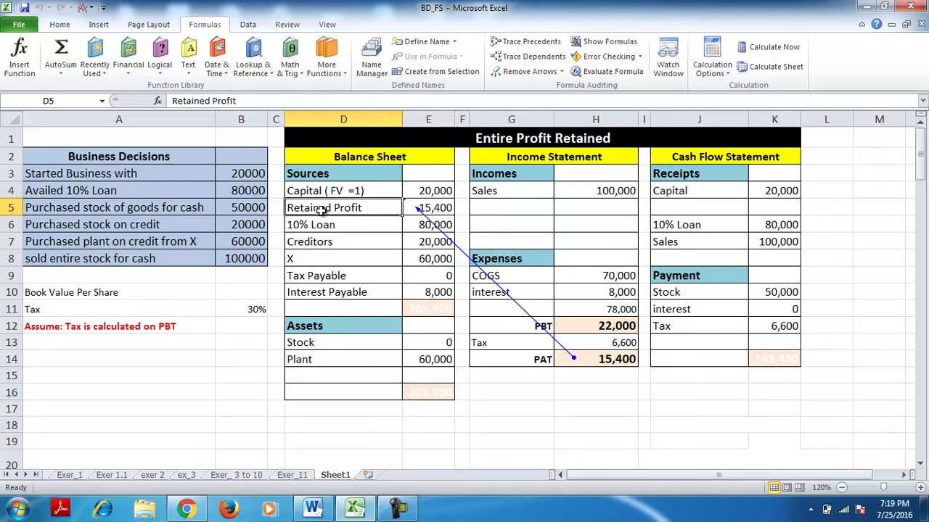
pyautogui.click(516, 71)
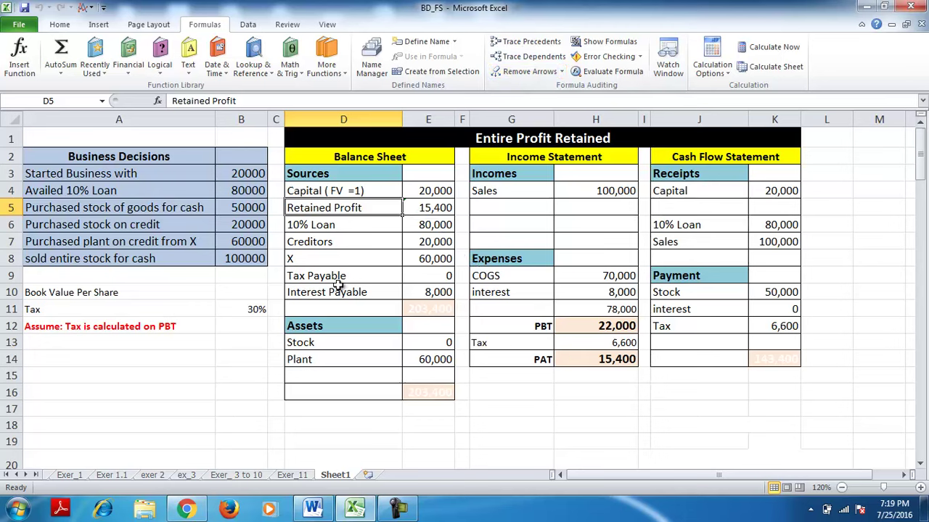
# Reveal the cash flow statement's Receipts total in K8 and Payment total in K13 in black font
pyautogui.click(769, 259)
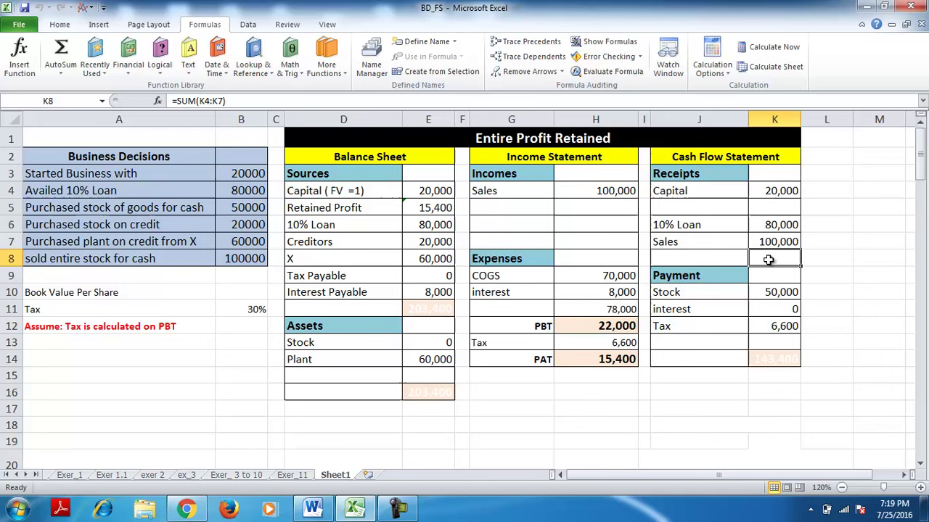
pyautogui.click(60, 26)
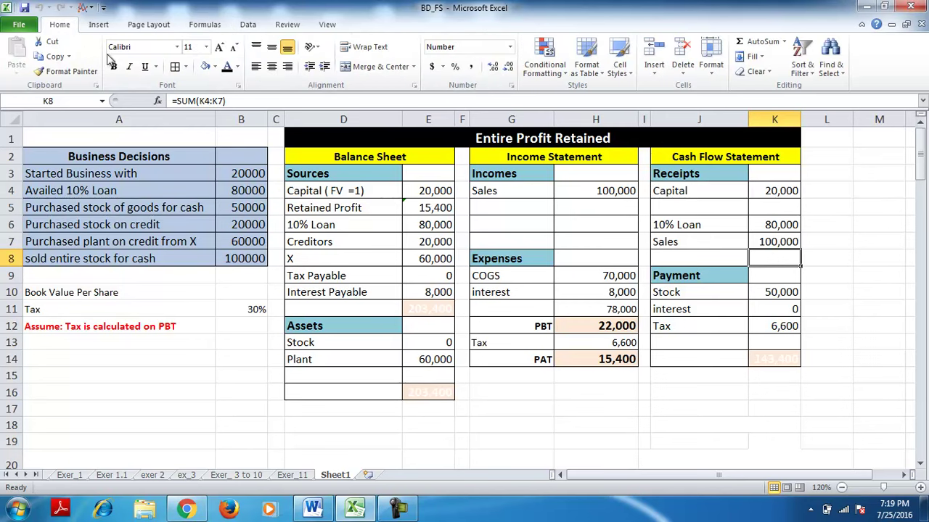
pyautogui.click(226, 67)
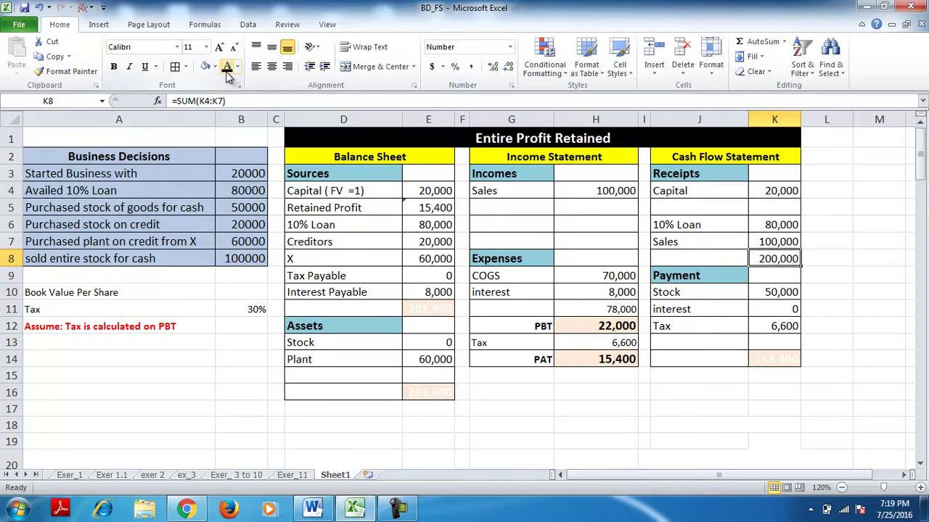
pyautogui.click(774, 341)
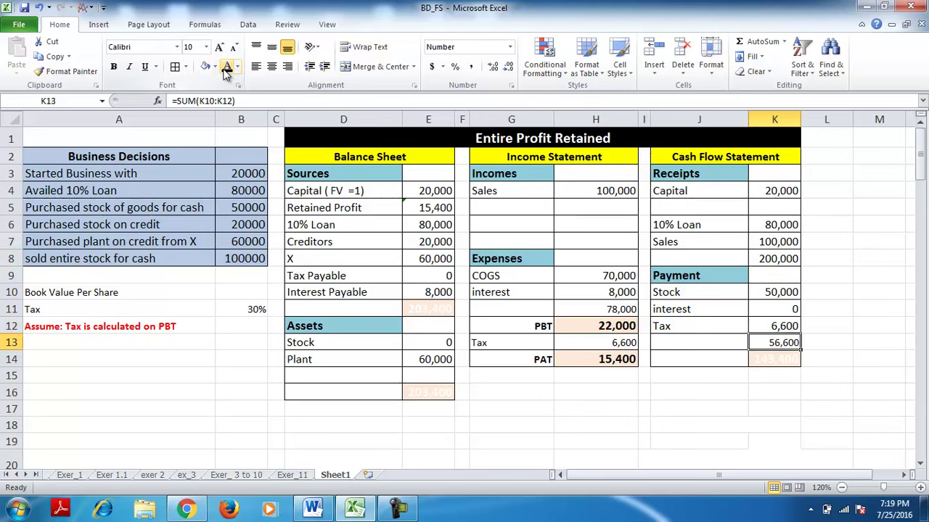
# Reveal the CIH row J14:K14 of the cash flow statement by applying the black font colour
pyautogui.moveTo(732, 361); pyautogui.dragTo(755, 361)
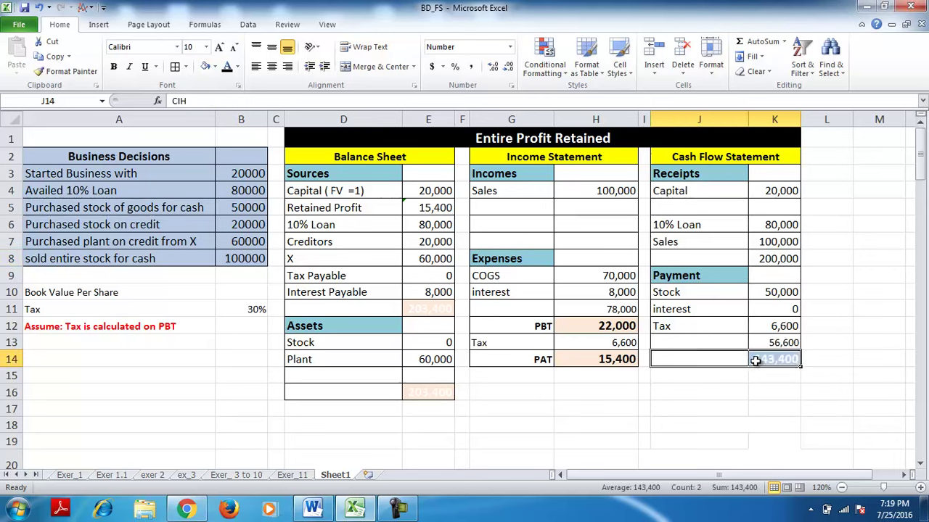
pyautogui.click(226, 67)
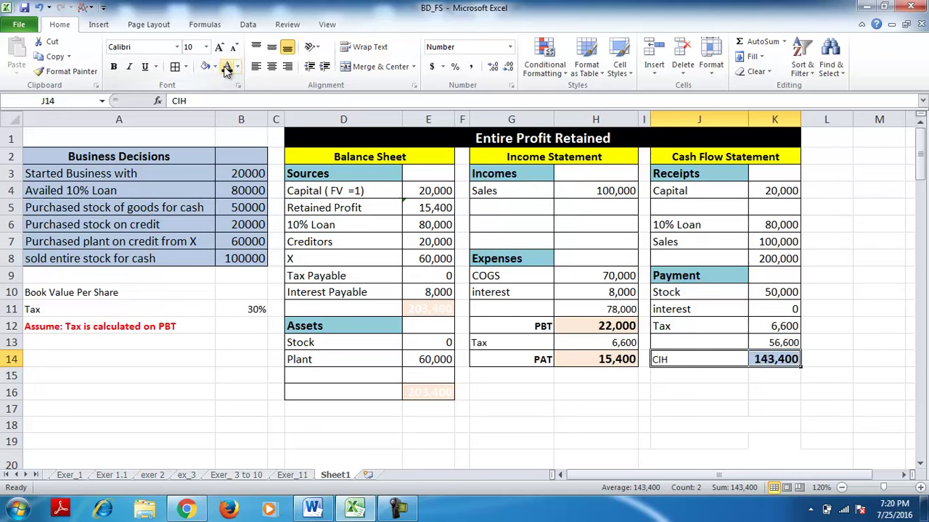
pyautogui.click(678, 439)
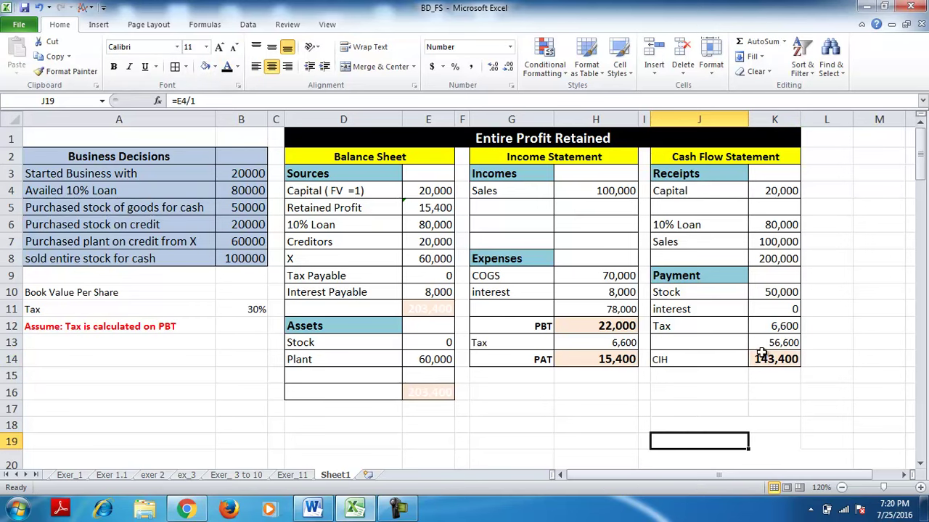
# Fill the PAT amount in H14 with yellow and copy its formatting to the CIH amount in K14
pyautogui.click(594, 360)
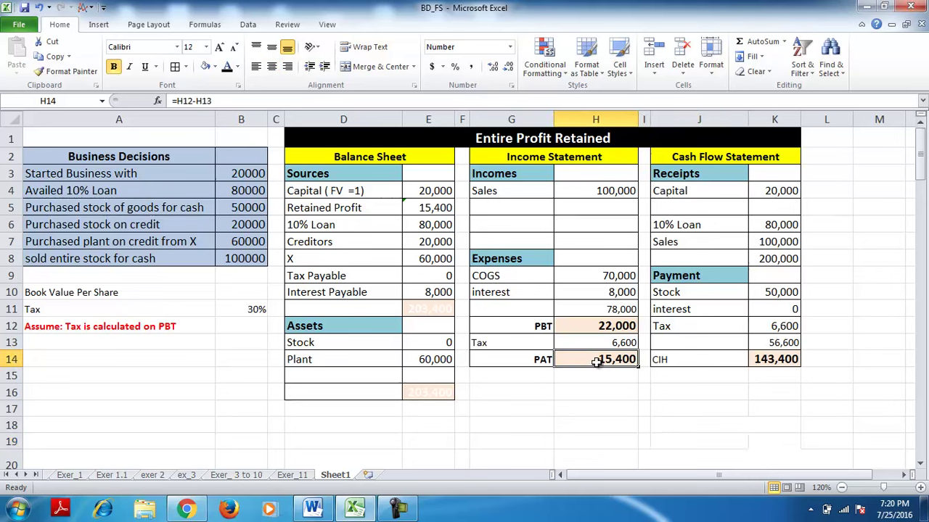
pyautogui.click(215, 66)
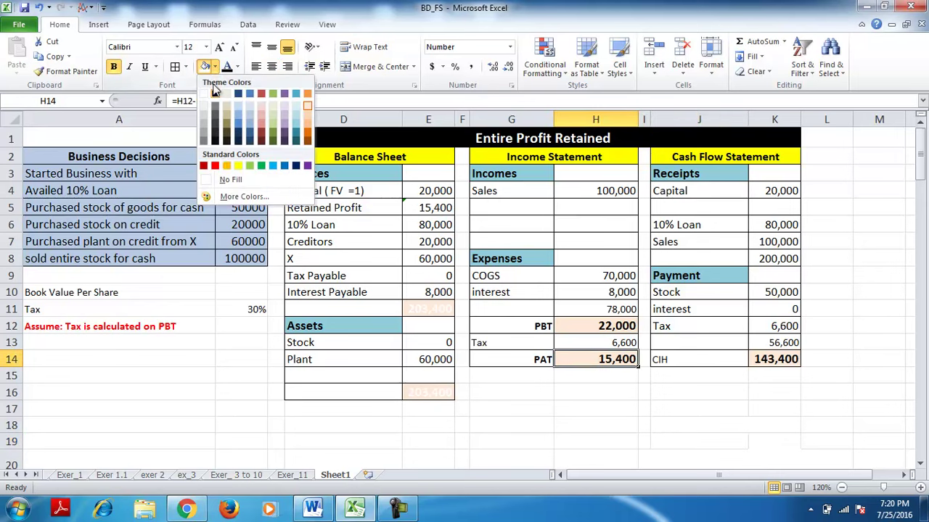
pyautogui.click(241, 167)
pyautogui.click(67, 71)
pyautogui.click(774, 358)
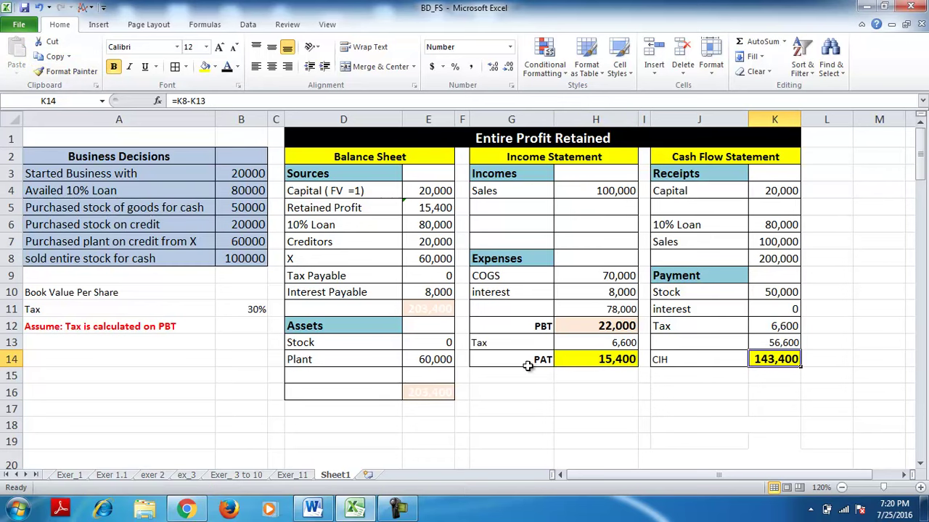
# Reveal the Cash in hand row D15:E15 under balance sheet Assets by applying the black font colour
pyautogui.click(356, 376)
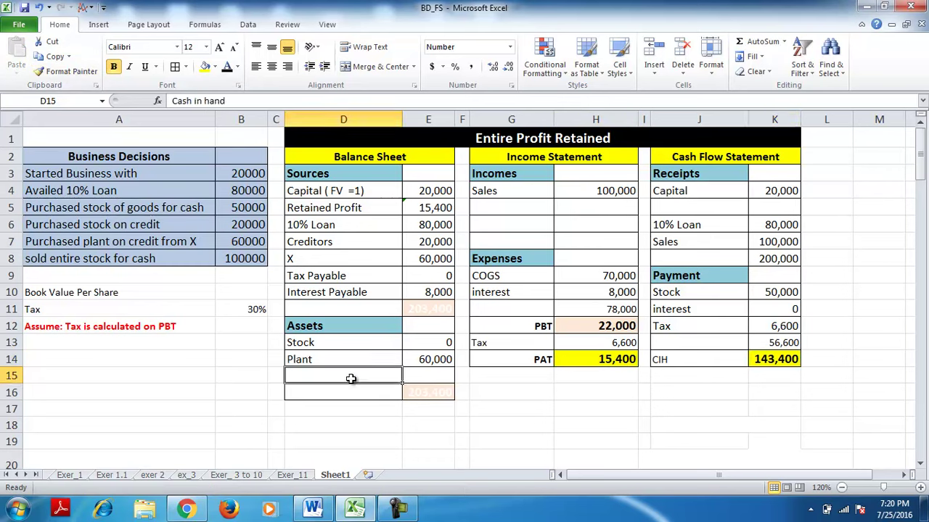
pyautogui.moveTo(392, 371); pyautogui.dragTo(428, 376)
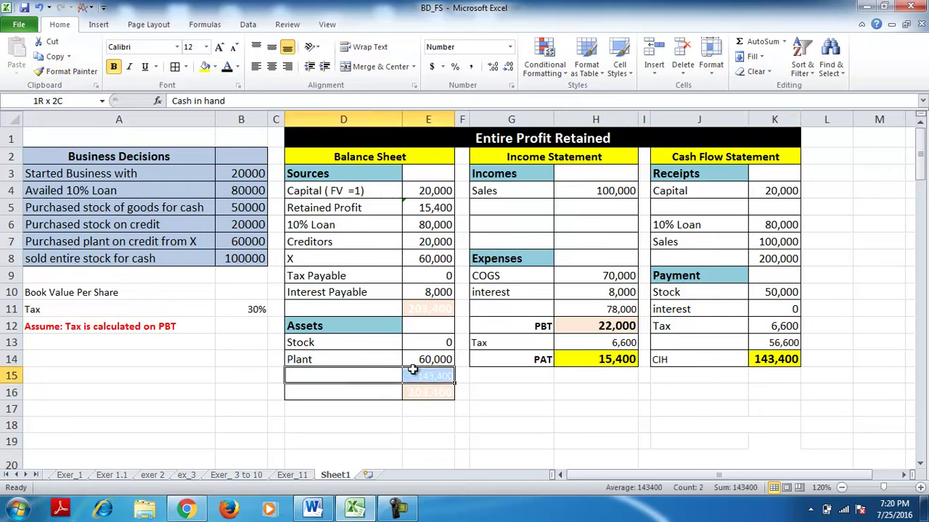
pyautogui.click(227, 67)
# Trace the precedents of the Cash in hand amount in E15 and the Retained Profit amount in E5, then clear all arrows
pyautogui.click(438, 377)
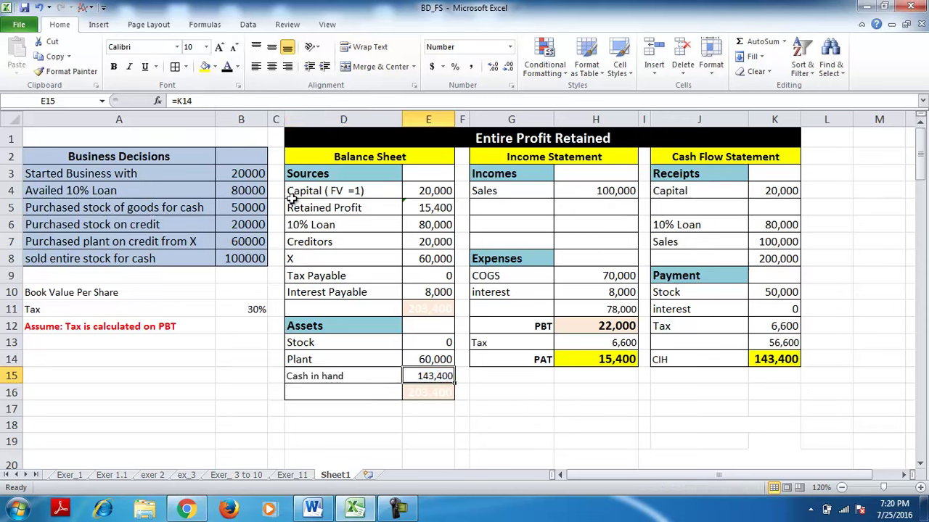
pyautogui.click(206, 26)
pyautogui.click(495, 42)
pyautogui.click(406, 210)
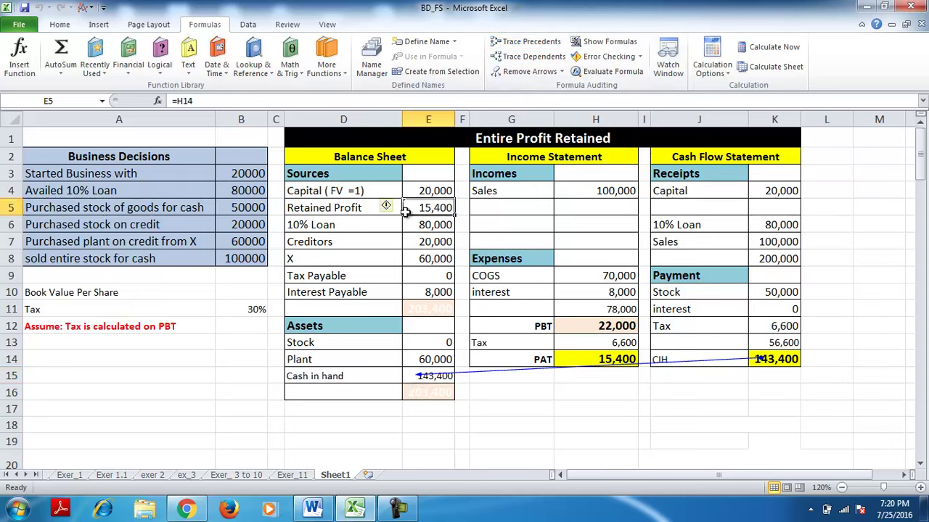
pyautogui.click(498, 41)
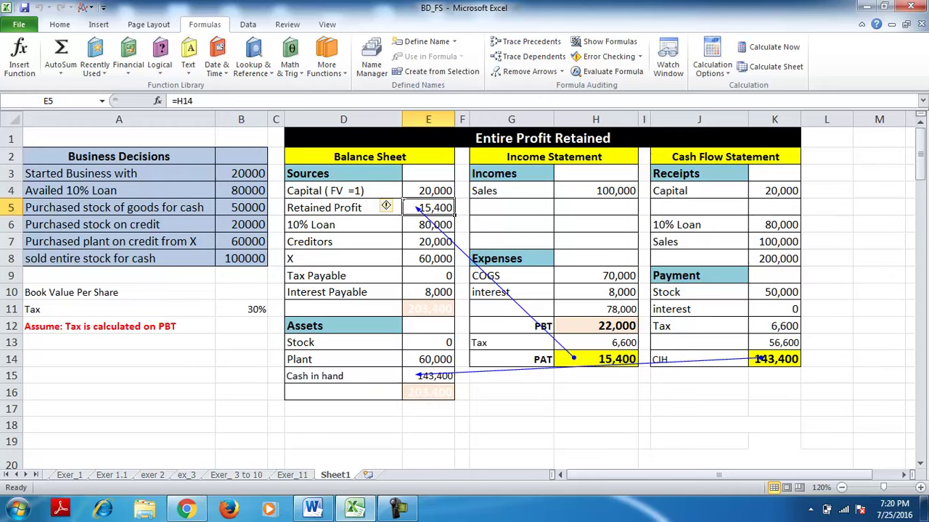
pyautogui.click(493, 76)
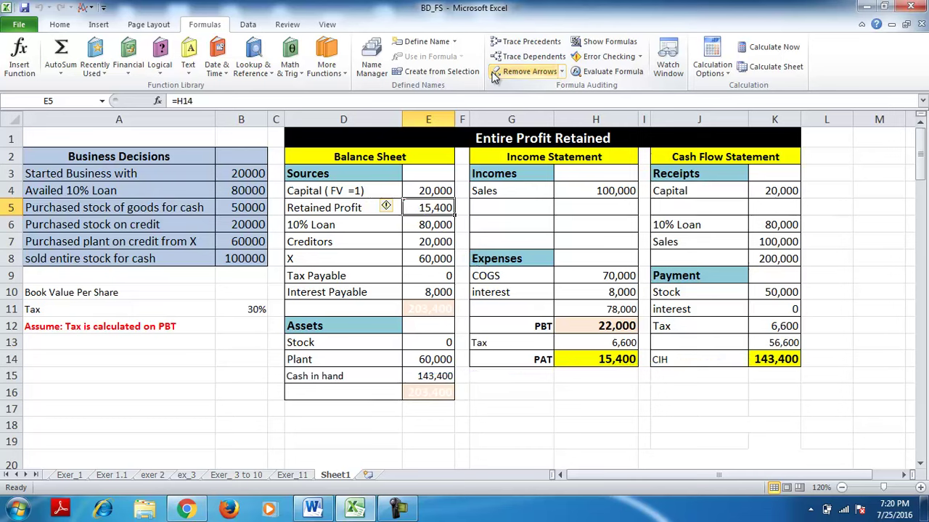
# Reveal the balance sheet Sources total in E11 in black font and fill the cell with yellow
pyautogui.moveTo(418, 190); pyautogui.dragTo(424, 296)
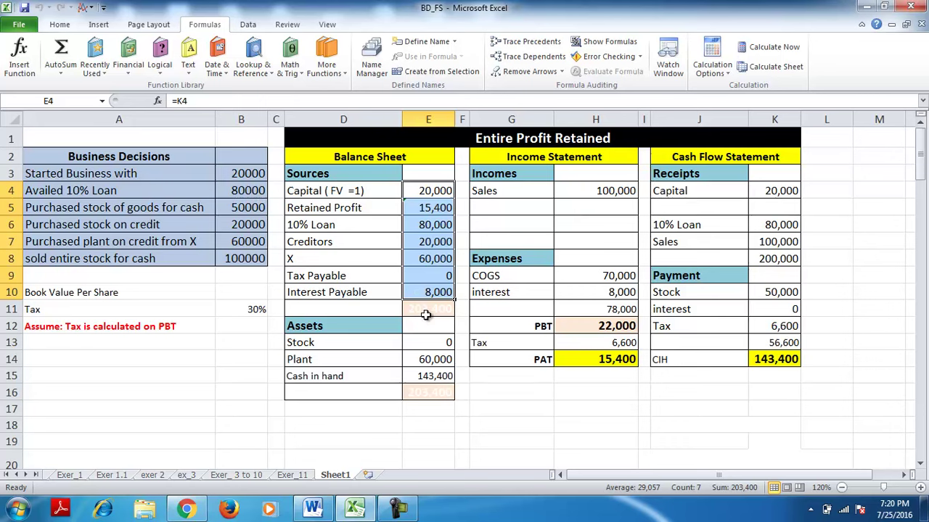
pyautogui.click(426, 314)
pyautogui.click(59, 26)
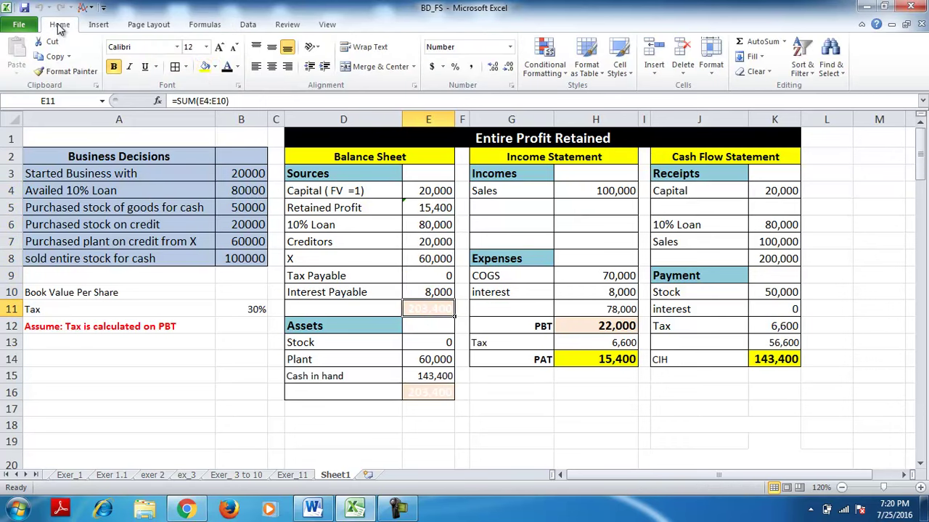
pyautogui.click(227, 68)
pyautogui.click(204, 67)
# Reveal the balance sheet Assets total in E16 in black font and fill the cell with yellow
pyautogui.click(422, 393)
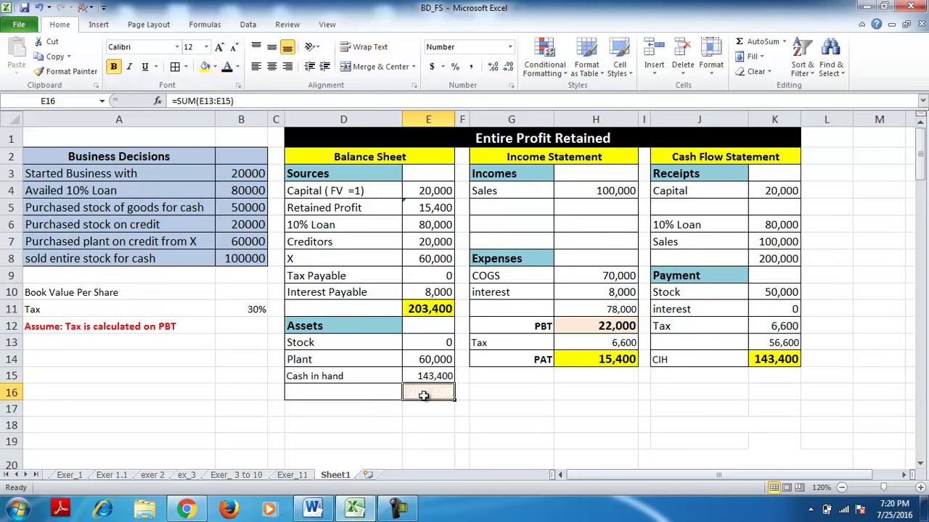
pyautogui.click(226, 68)
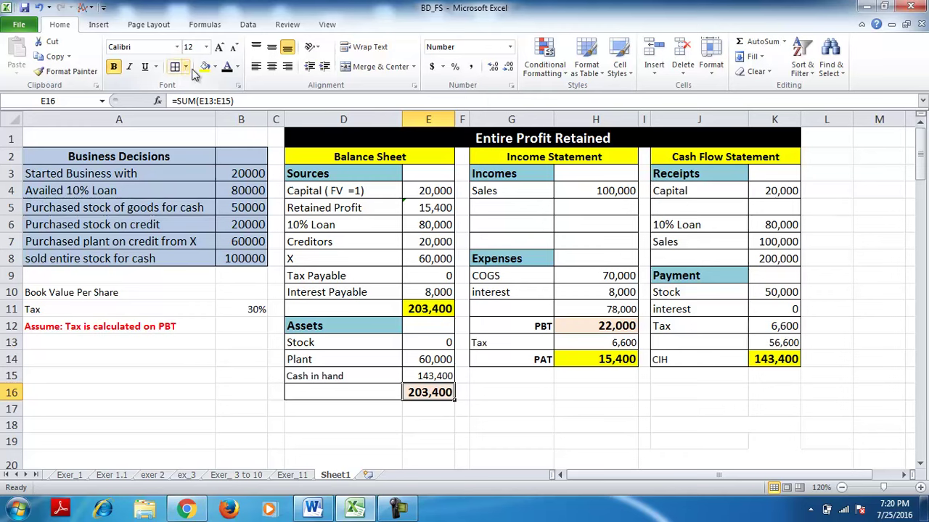
pyautogui.click(205, 67)
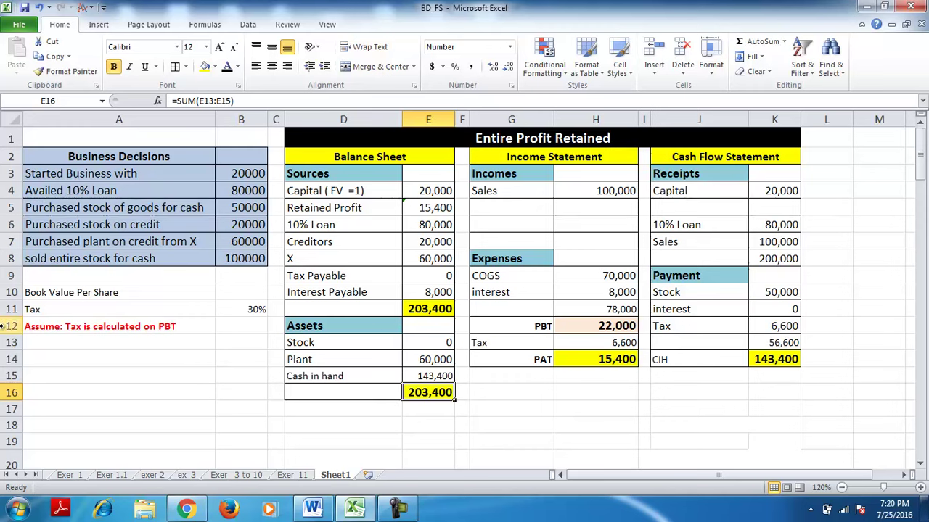
# Reveal the hidden summary block F17:K20 in black font and widen column F to fit the Assets, Equity and Liabilities labels
pyautogui.click(920, 464)
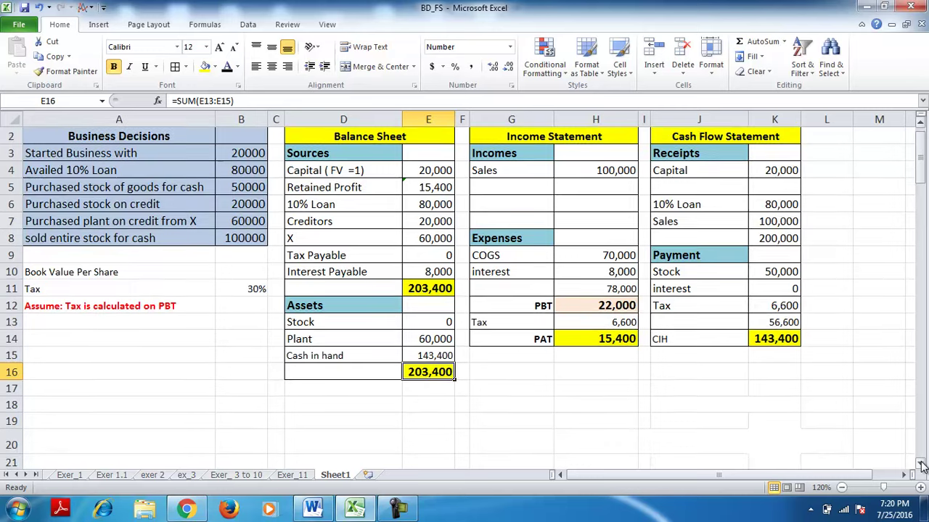
pyautogui.click(490, 391)
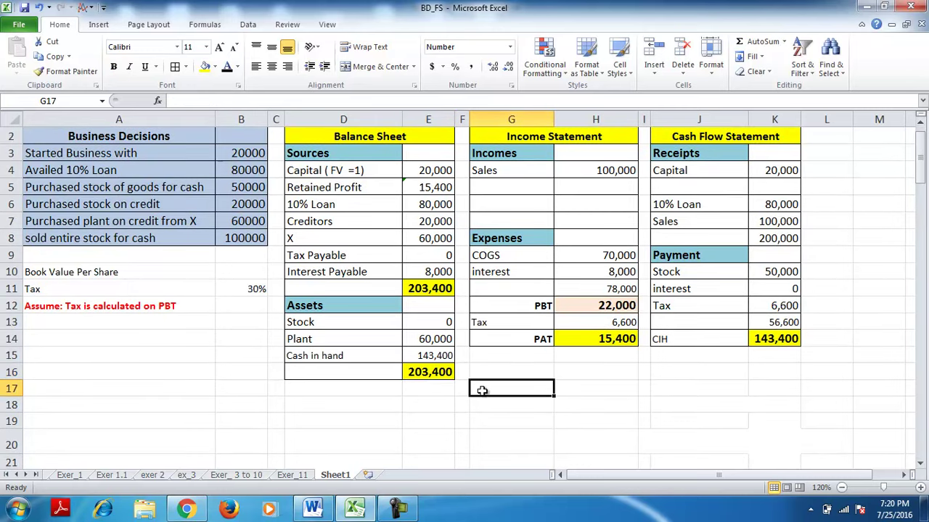
pyautogui.click(462, 389)
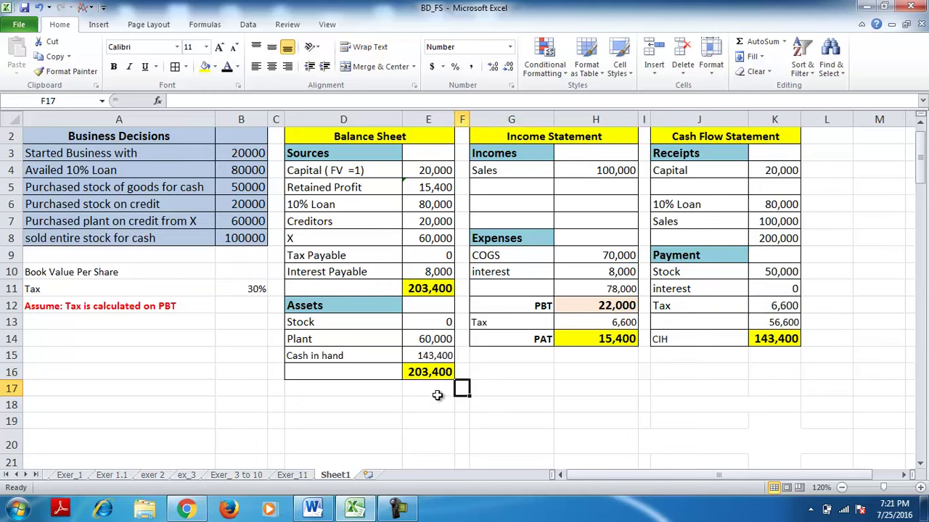
pyautogui.moveTo(462, 389); pyautogui.dragTo(773, 368)
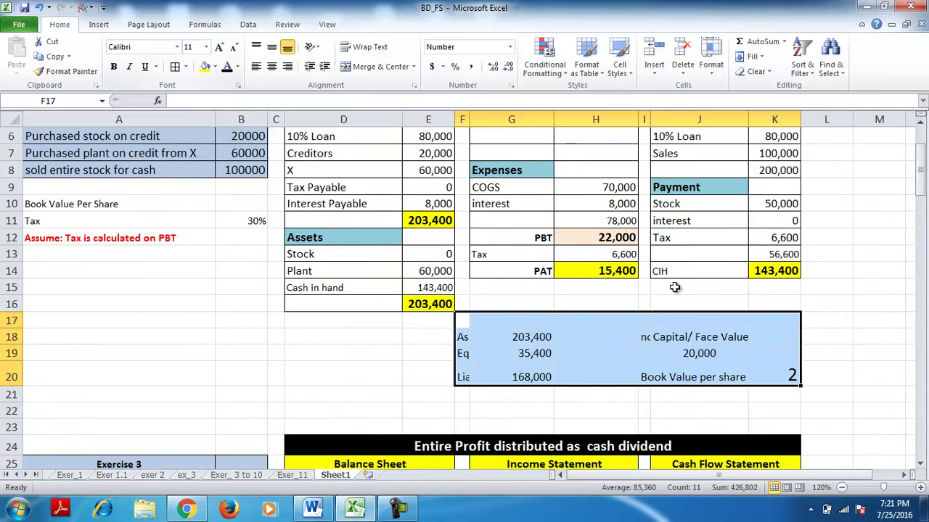
pyautogui.click(919, 127)
pyautogui.click(919, 127)
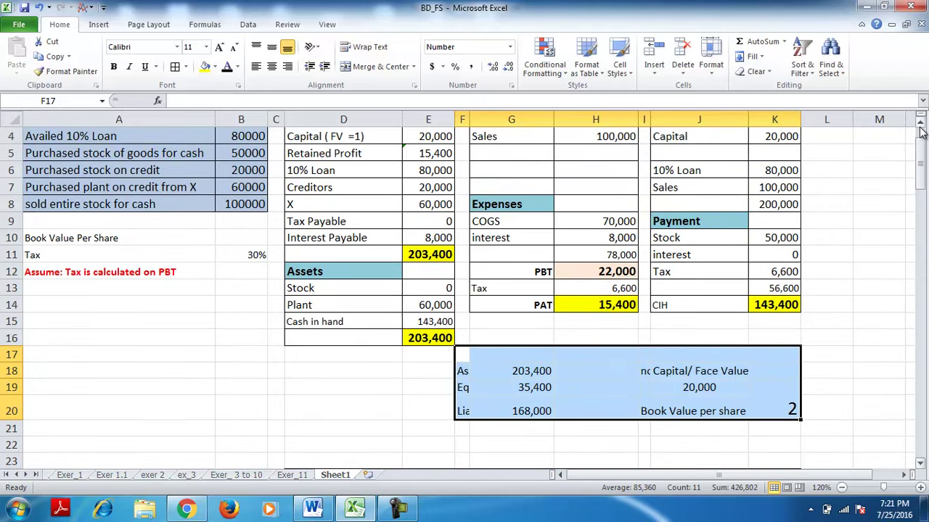
pyautogui.click(919, 127)
pyautogui.moveTo(470, 119); pyautogui.dragTo(506, 119)
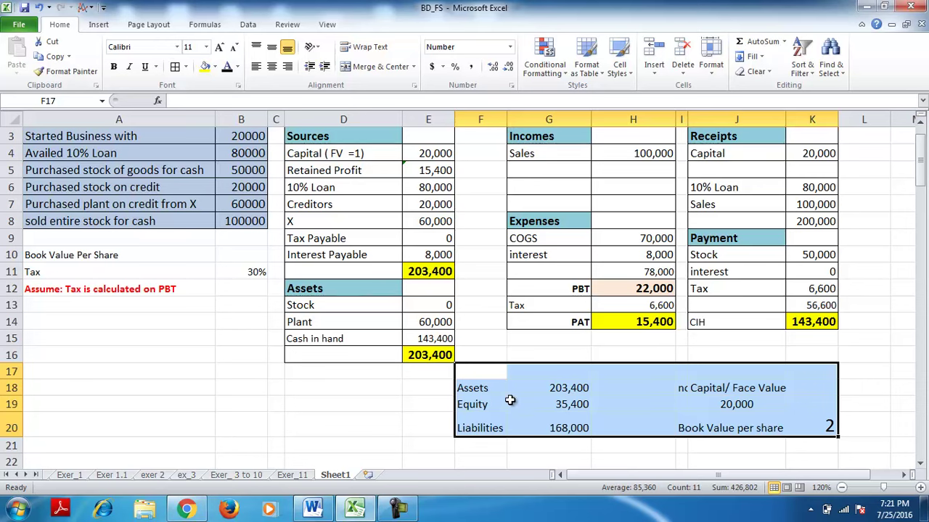
# Fill the Assets, Equity and Liabilities summary in F18:G20 with light blue and make its text bold
pyautogui.click(548, 389)
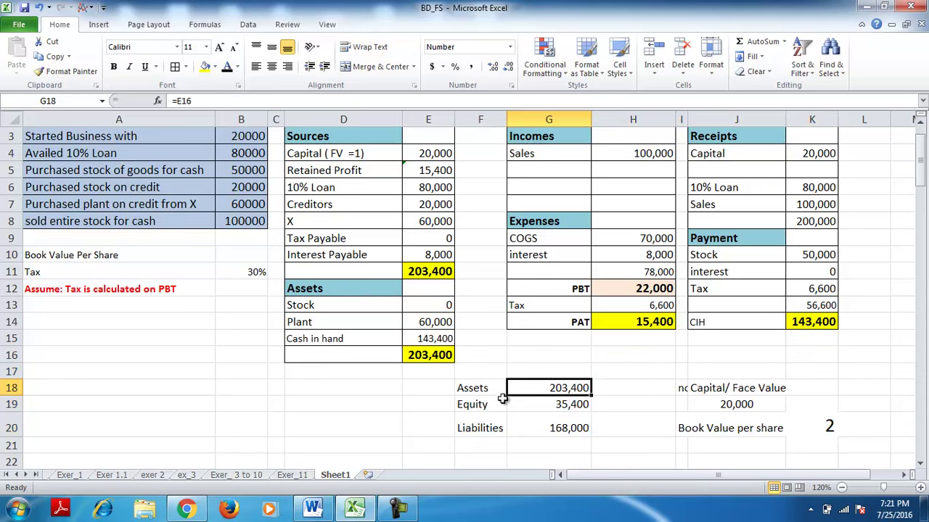
pyautogui.moveTo(481, 388); pyautogui.dragTo(551, 422)
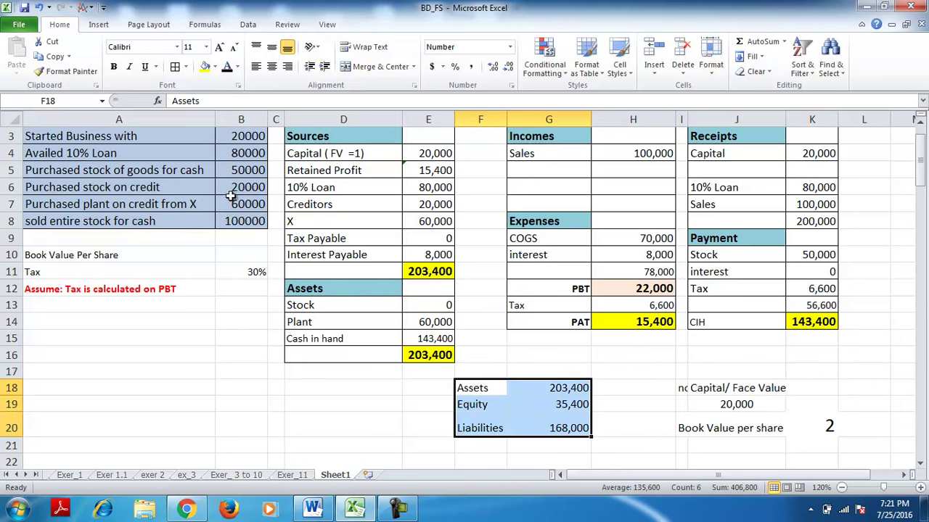
pyautogui.click(214, 66)
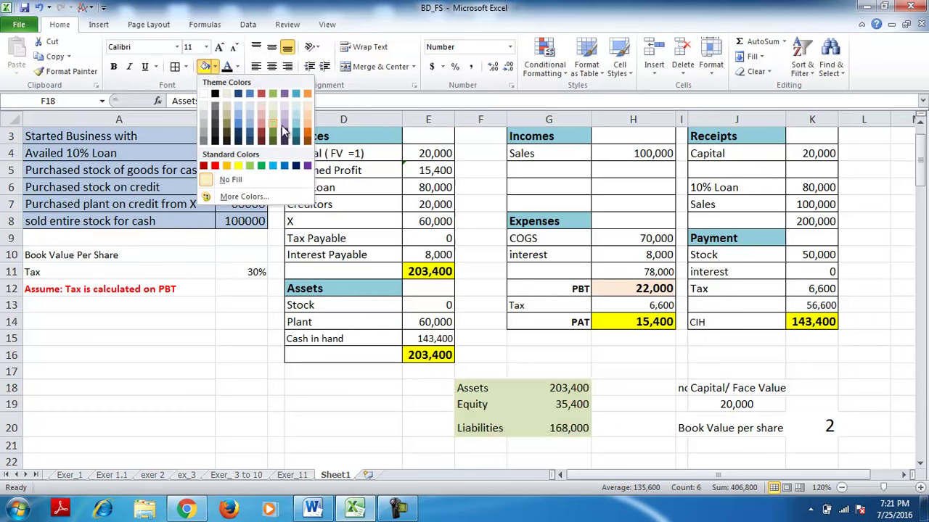
pyautogui.click(250, 116)
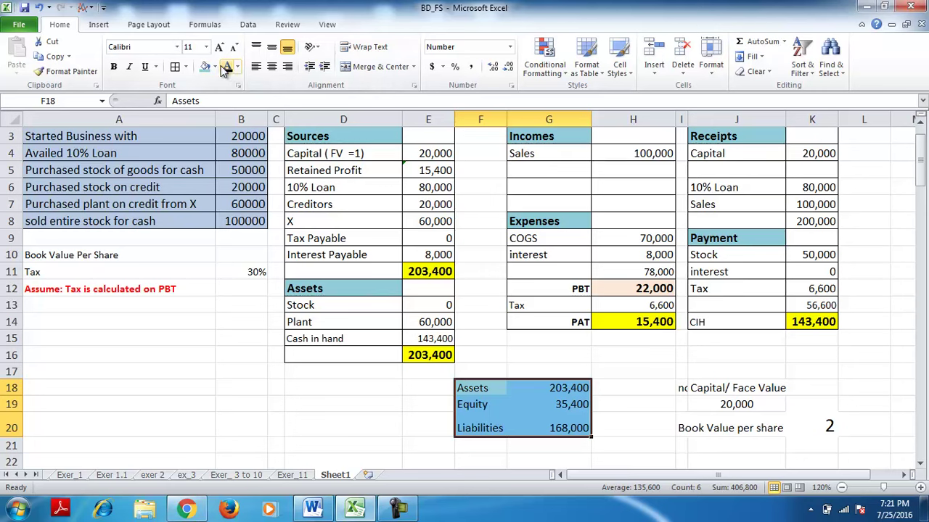
pyautogui.click(114, 67)
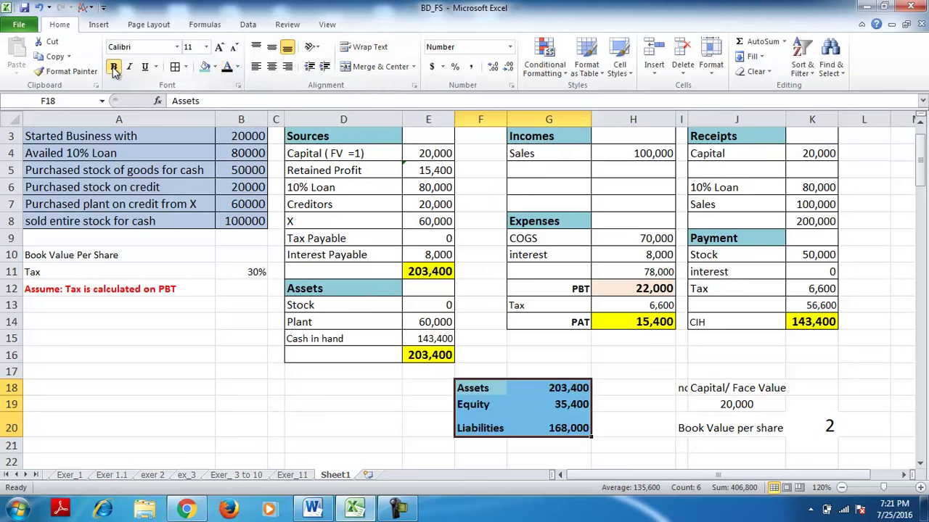
# Trace the precedents of the summary amounts for Assets in G18, Equity in G19 and Liabilities in G20
pyautogui.click(559, 387)
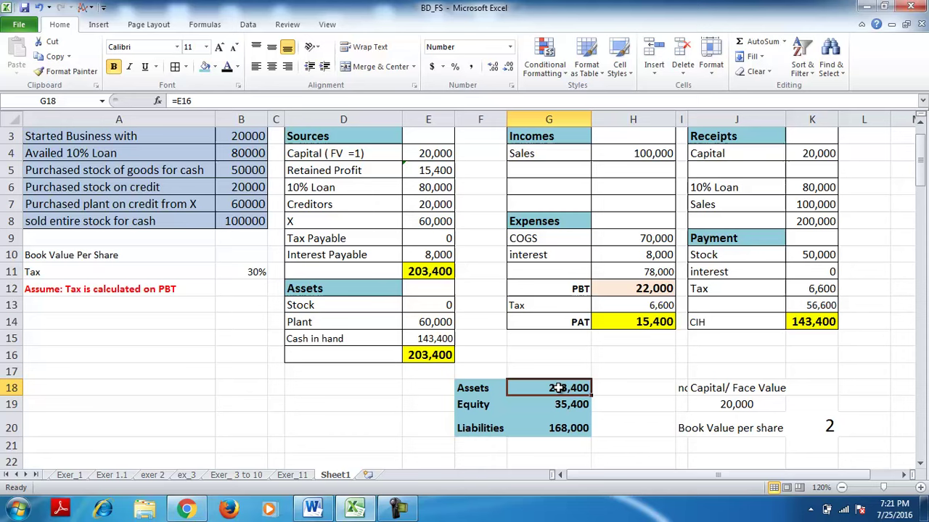
pyautogui.click(919, 120)
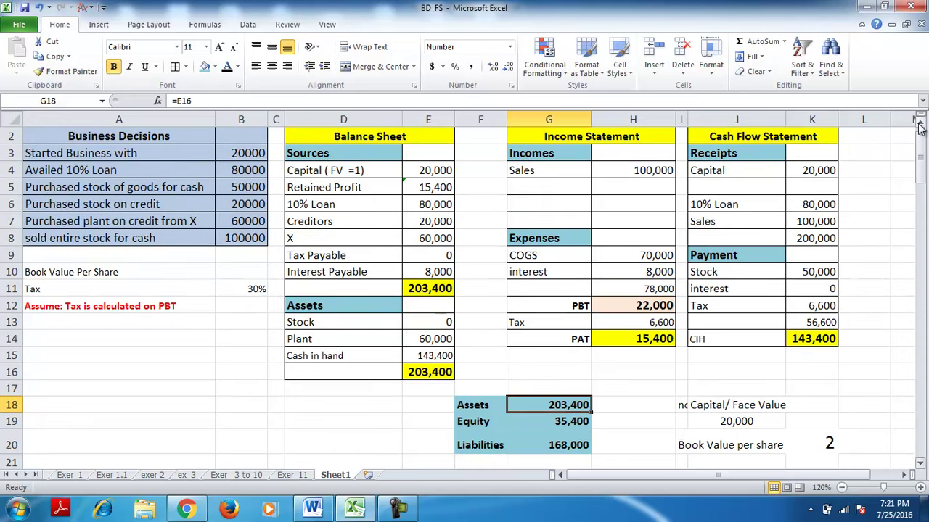
pyautogui.click(200, 29)
pyautogui.click(493, 41)
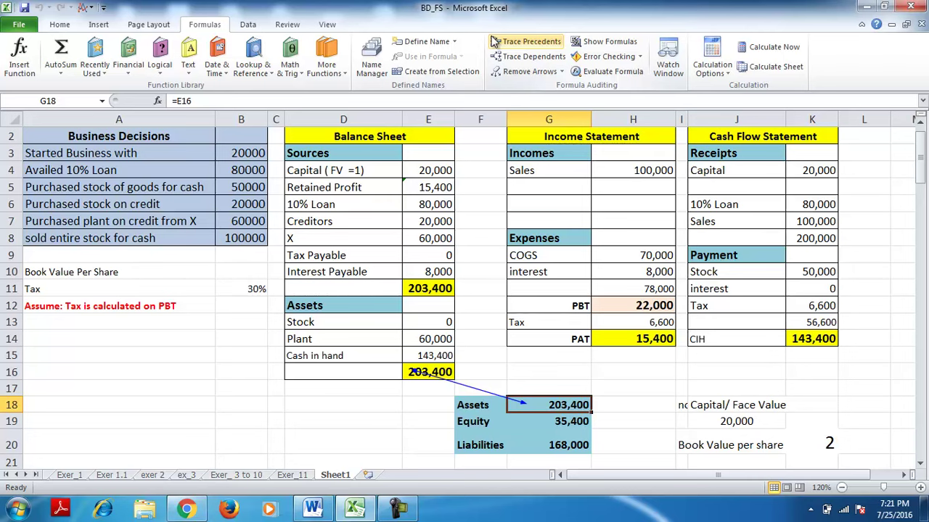
pyautogui.click(561, 425)
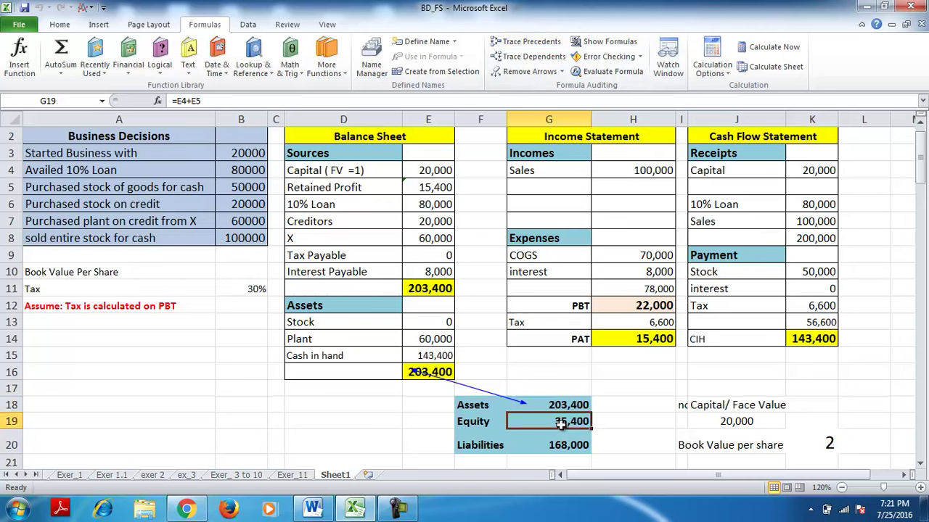
pyautogui.click(500, 45)
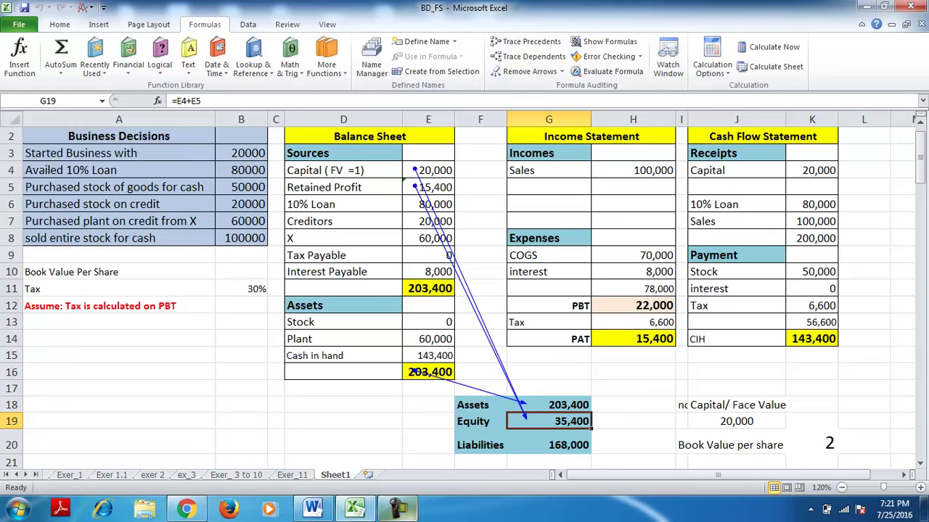
pyautogui.click(537, 445)
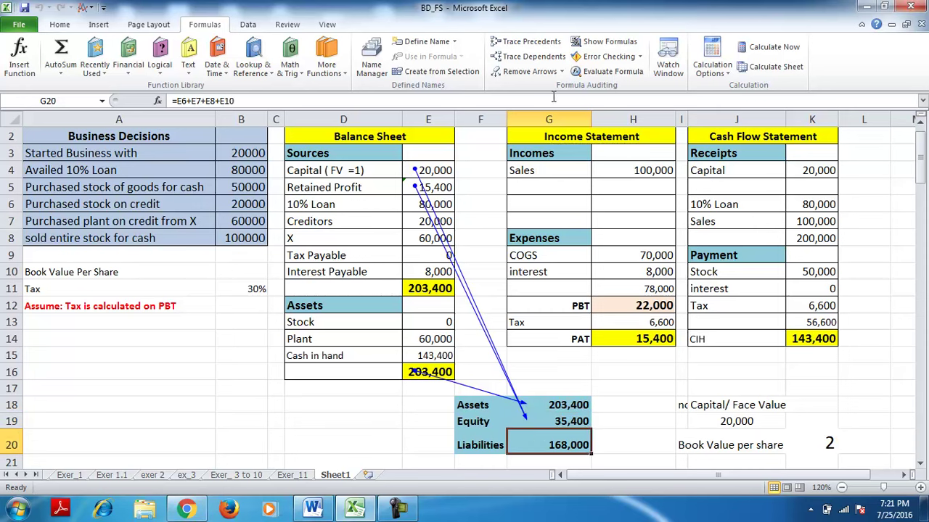
pyautogui.click(525, 44)
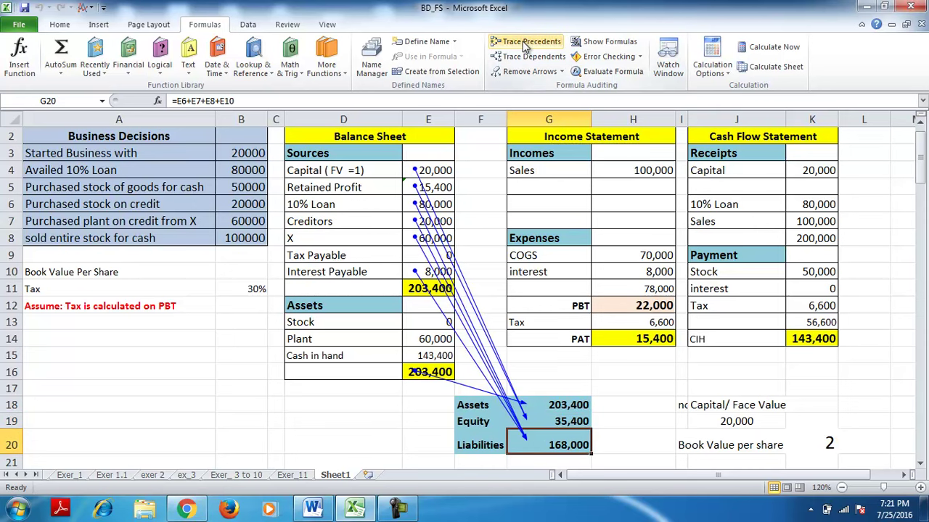
# Clear all arrows, trace the precedents of the Liabilities amount in G20 alone, and remove its arrows
pyautogui.click(512, 71)
pyautogui.click(512, 43)
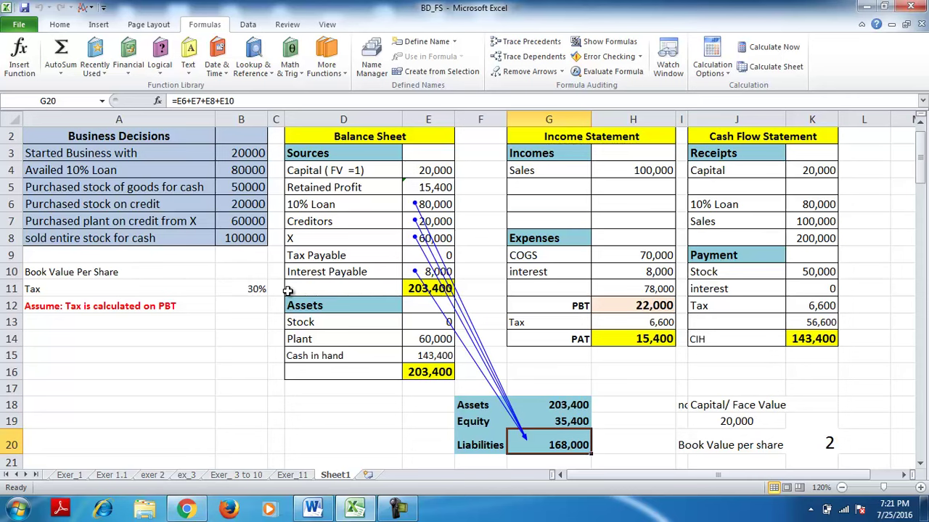
pyautogui.click(507, 71)
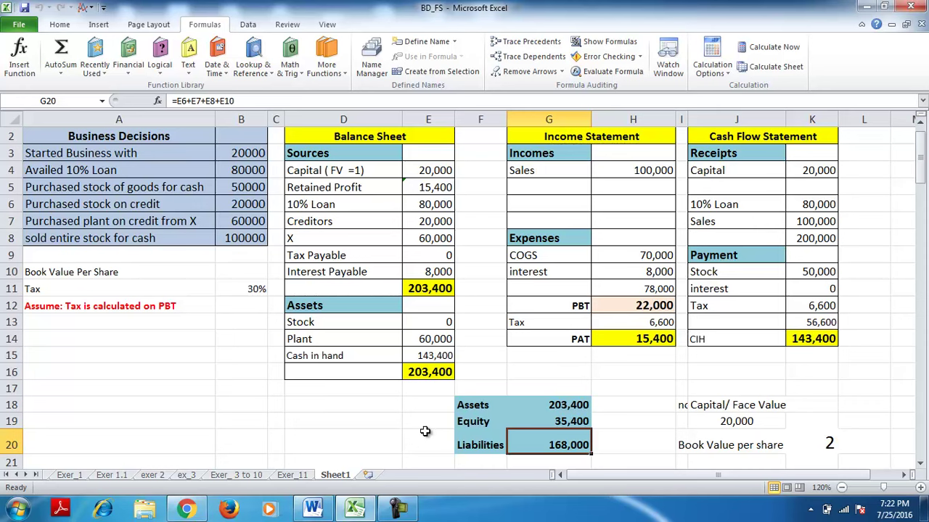
# Widen column I beside the number of shares label and trace the precedents of the share count in J19
pyautogui.moveTo(687, 119); pyautogui.dragTo(728, 116)
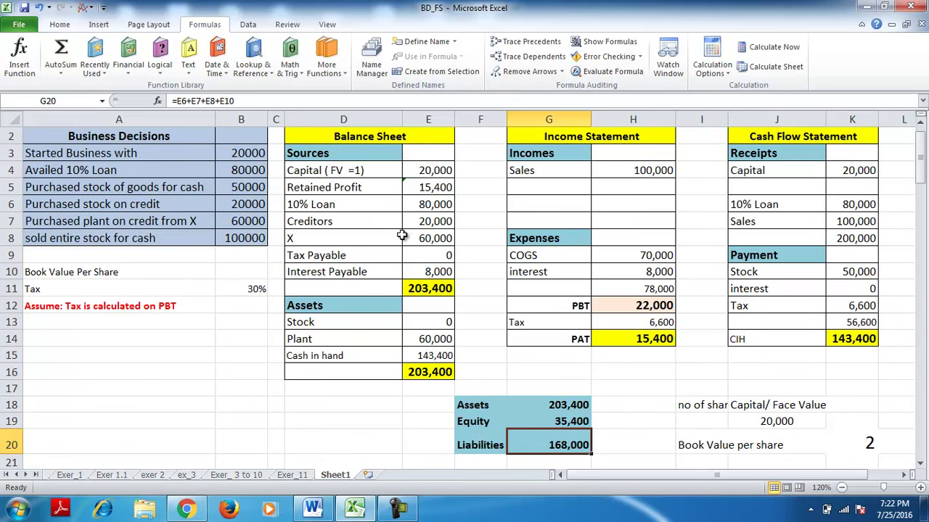
pyautogui.click(421, 174)
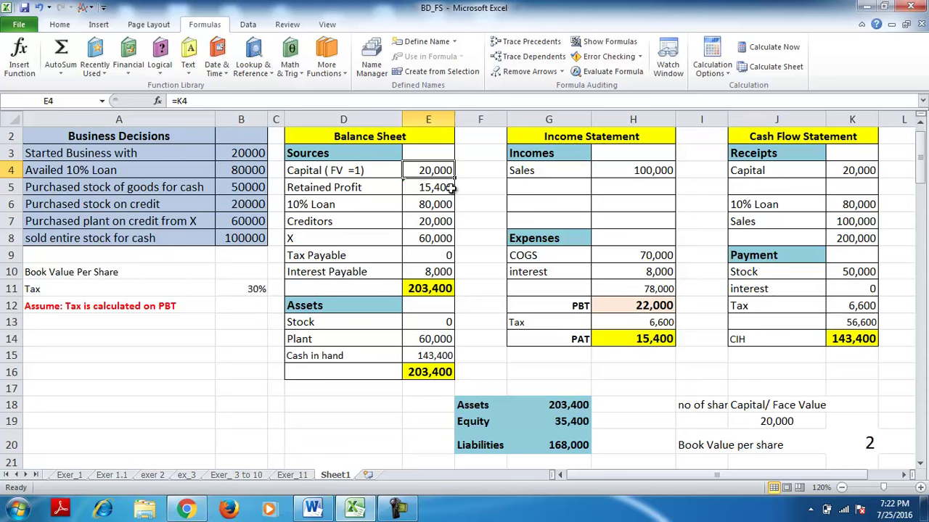
pyautogui.click(766, 428)
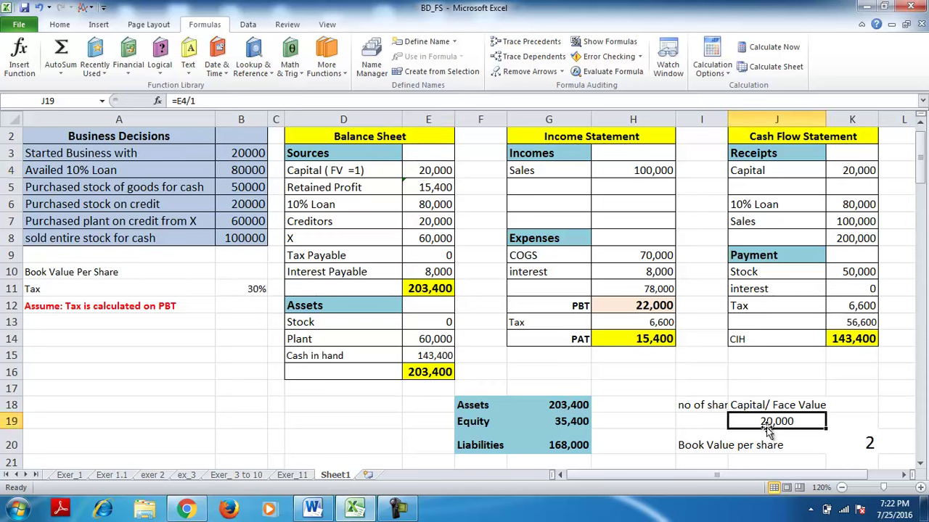
pyautogui.click(513, 44)
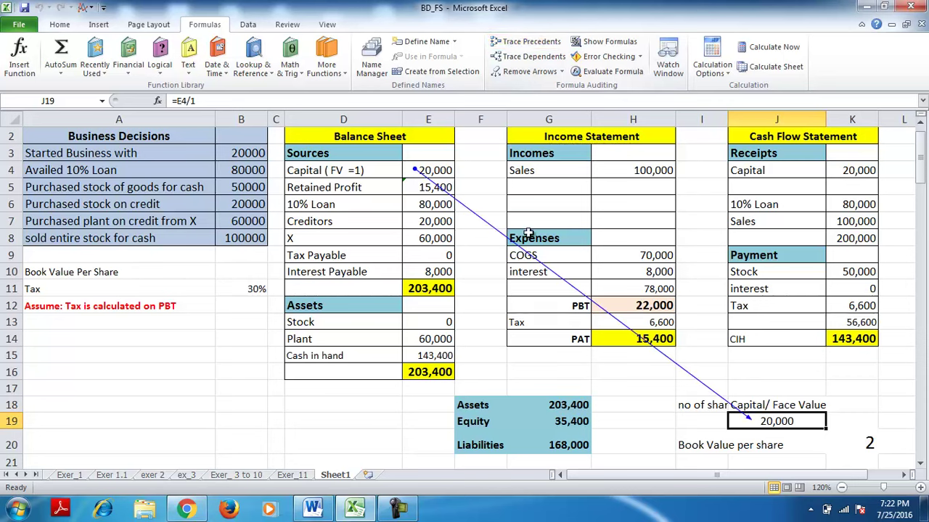
# Extend the label in A10 to read "Book Value Per Share =Equity/ no of shares"
pyautogui.click(96, 272)
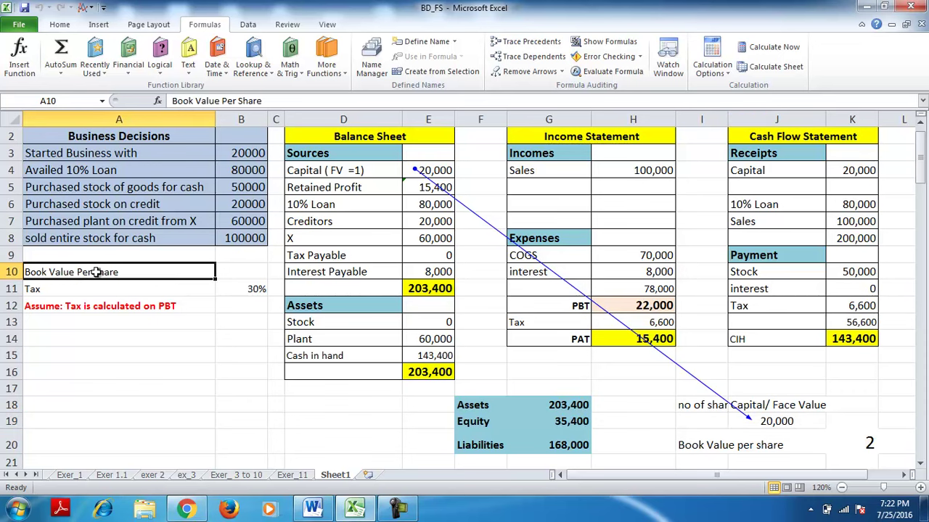
pyautogui.click(276, 98)
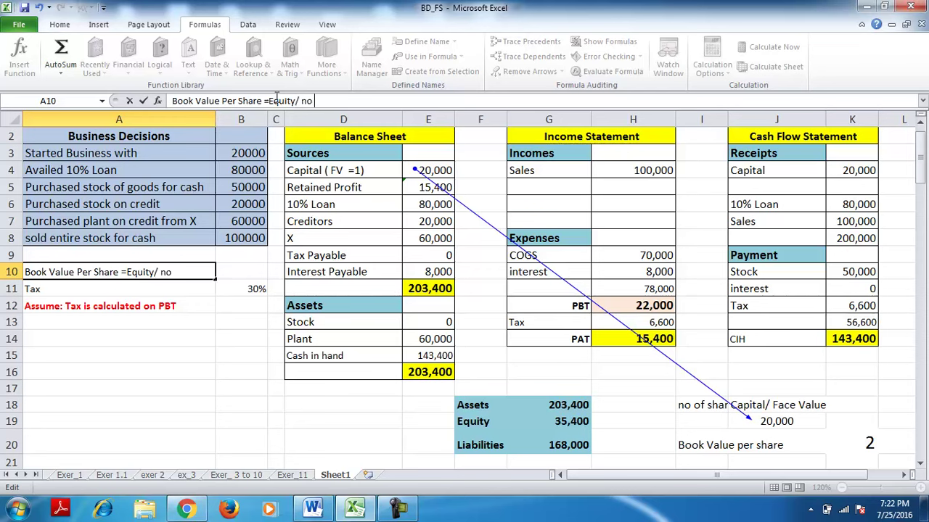
pyautogui.write('shares')
pyautogui.press('Return')
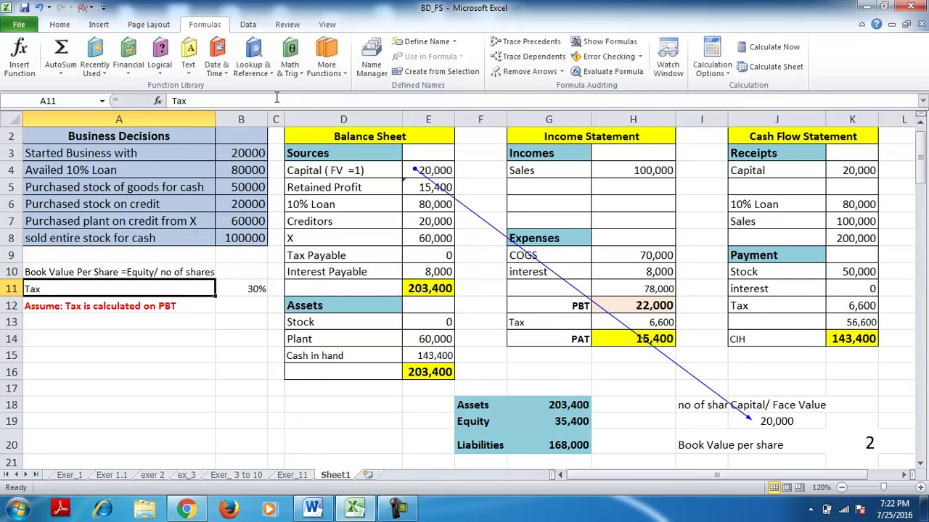
# Trace the precedents of the Book Value per share in K20, clearing the earlier arrows so only its own remain
pyautogui.click(830, 443)
pyautogui.click(532, 40)
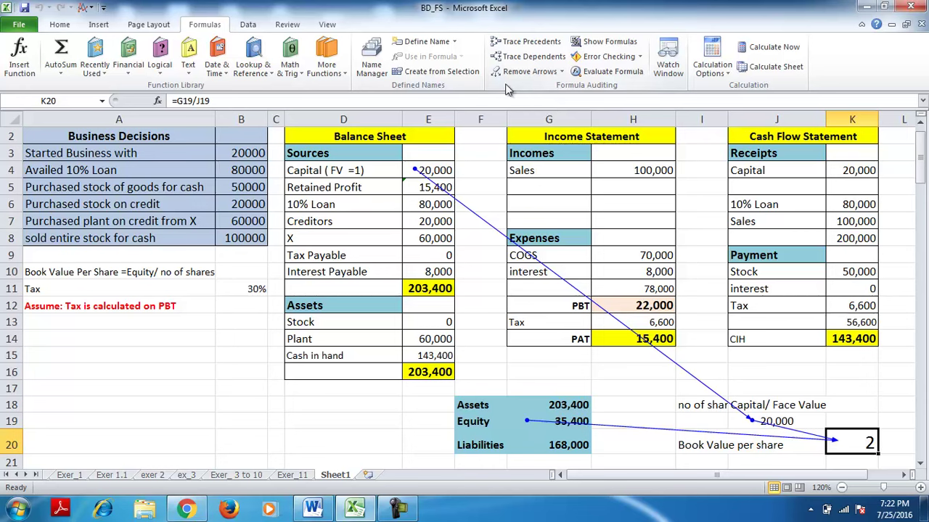
pyautogui.click(517, 71)
pyautogui.click(532, 41)
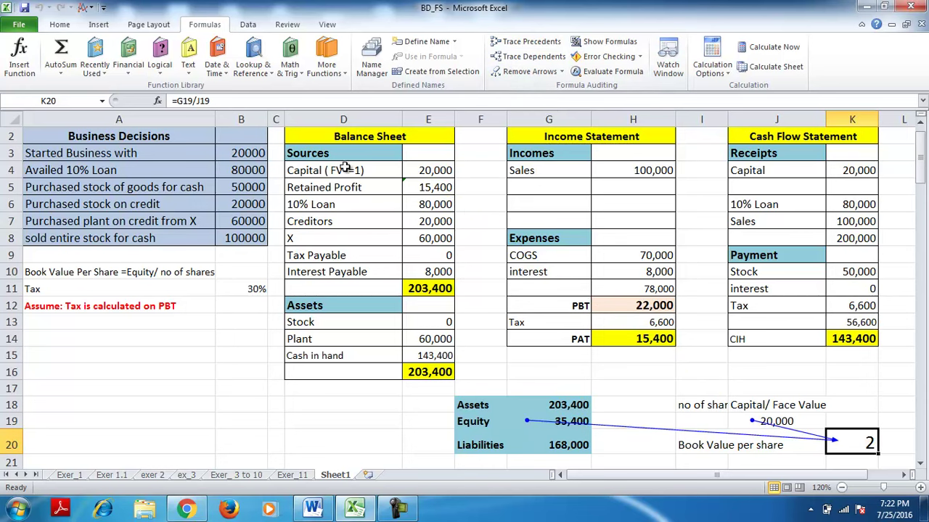
# Show the Book Value per share in K20 with two decimal places and remove its precedent arrows
pyautogui.click(60, 25)
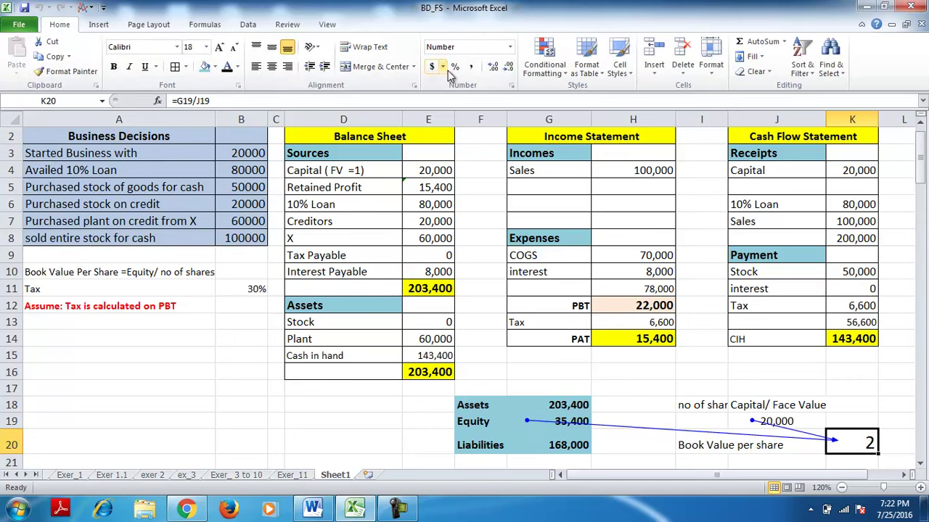
pyautogui.click(493, 67)
pyautogui.click(492, 67)
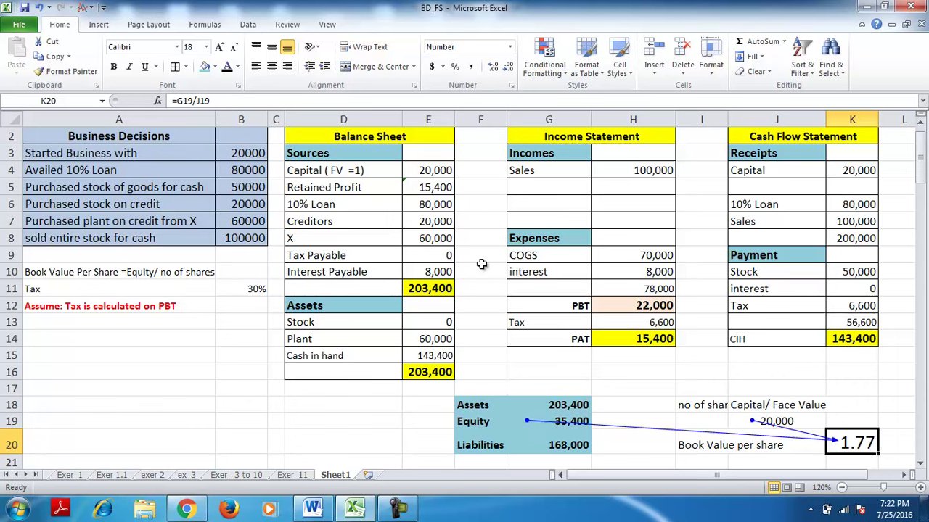
pyautogui.click(207, 25)
pyautogui.click(510, 71)
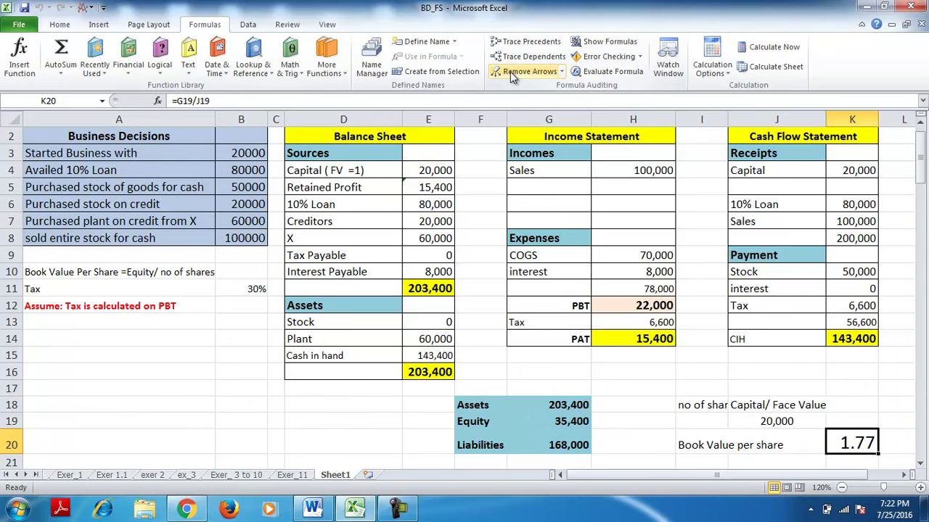
# Trace the precedents of the Book Value per share in K20 back to equity and share count, and remove the arrows
pyautogui.click(778, 427)
pyautogui.click(848, 444)
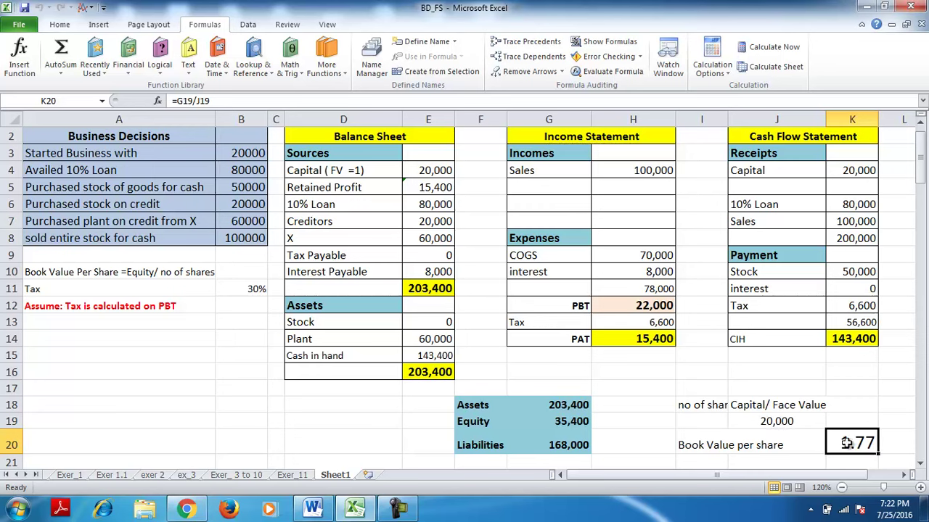
pyautogui.click(529, 41)
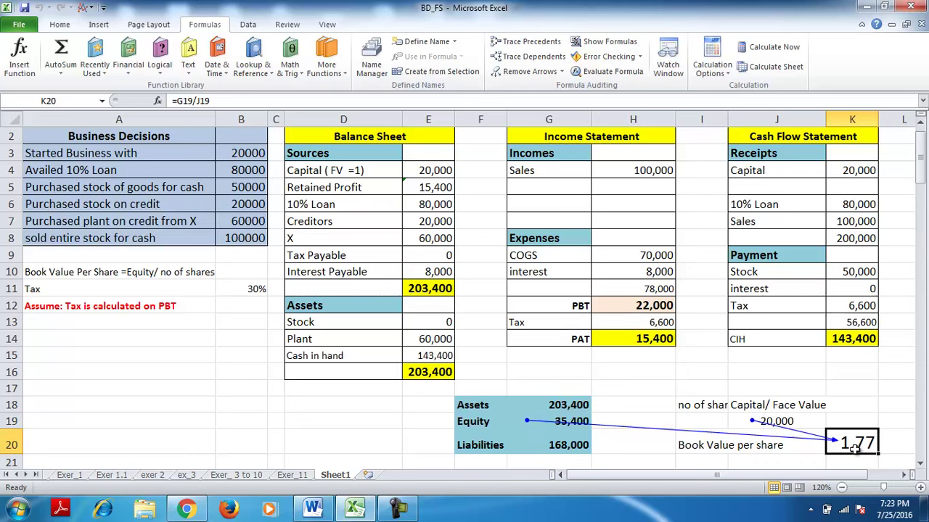
pyautogui.click(857, 401)
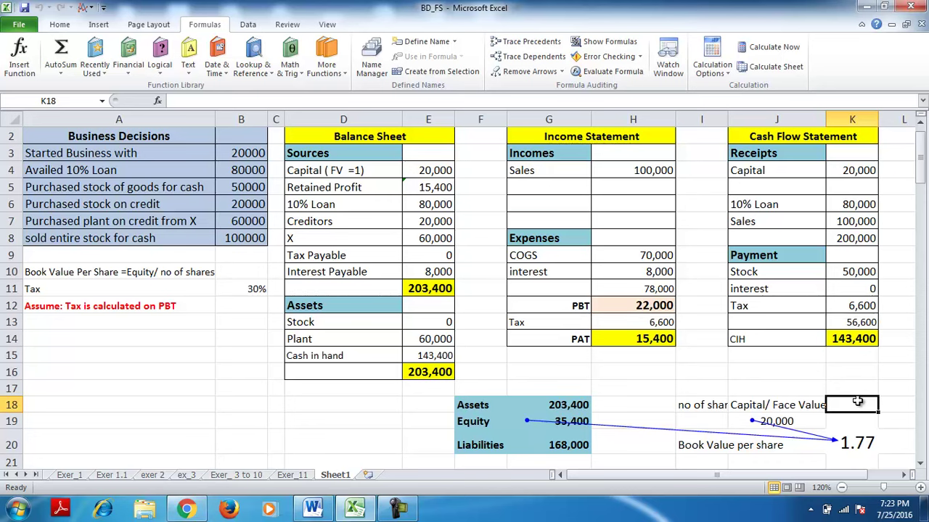
pyautogui.click(850, 440)
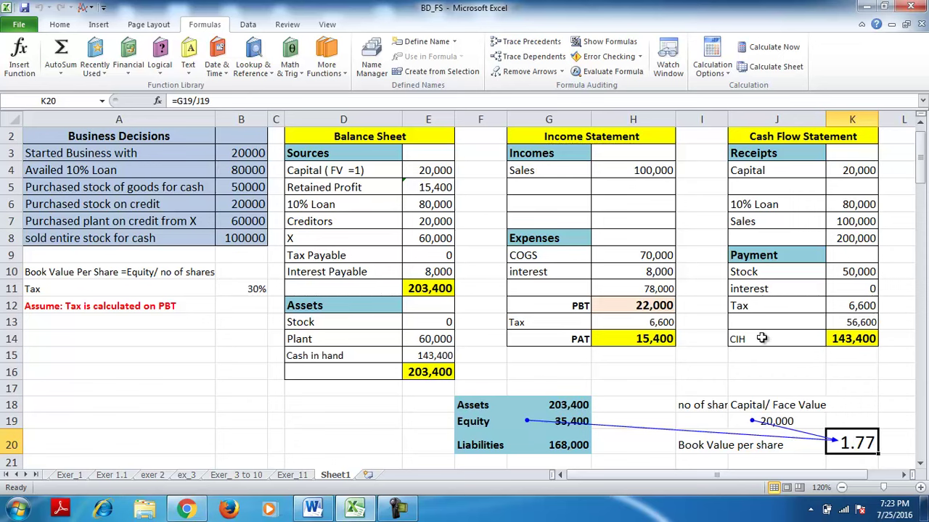
pyautogui.click(510, 71)
pyautogui.click(510, 71)
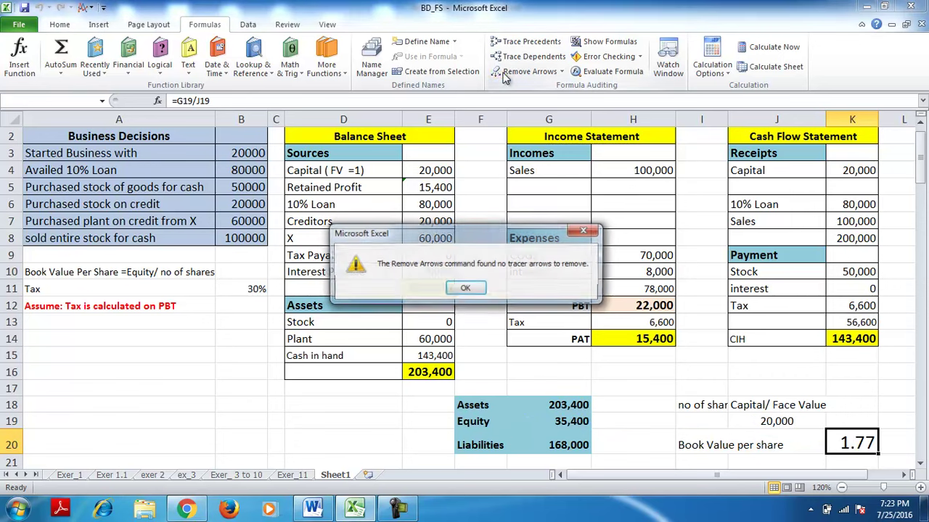
pyautogui.click(466, 286)
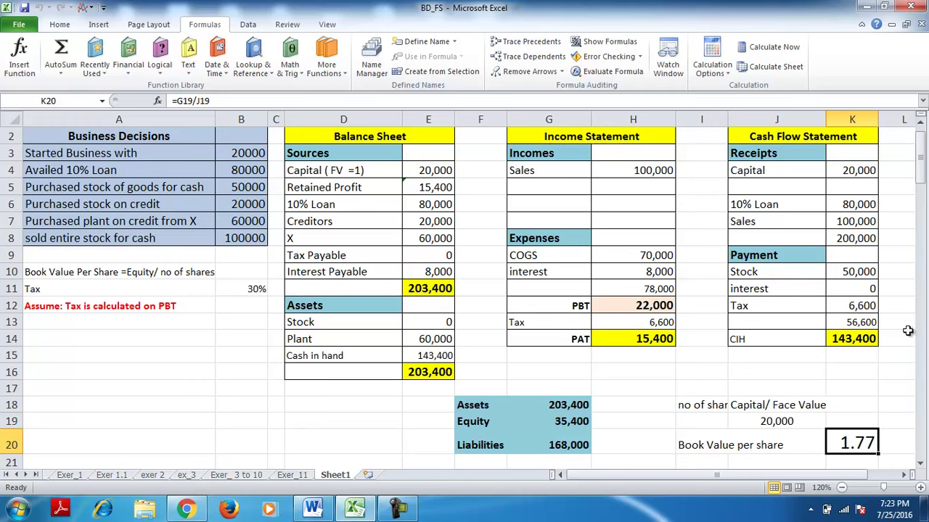
# Review the "Entire Profit Retained" heading in row 1 together with the Book Value per share in K20
pyautogui.moveTo(924, 177); pyautogui.dragTo(919, 156)
pyautogui.click(563, 151)
pyautogui.click(660, 143)
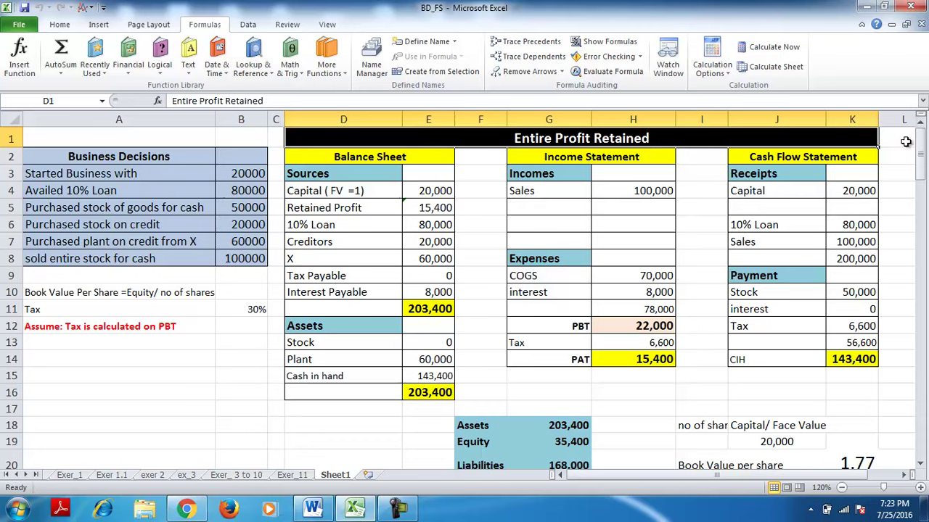
pyautogui.moveTo(920, 152); pyautogui.dragTo(920, 161)
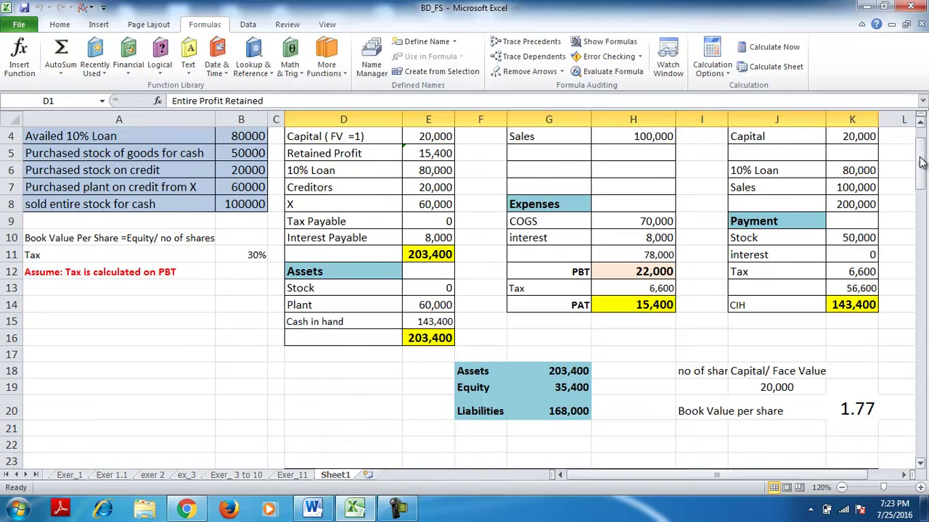
pyautogui.click(849, 410)
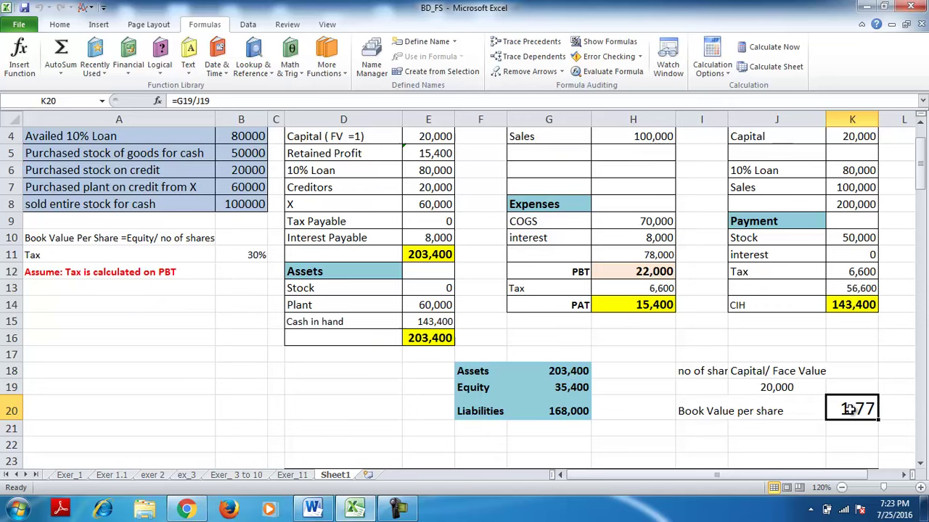